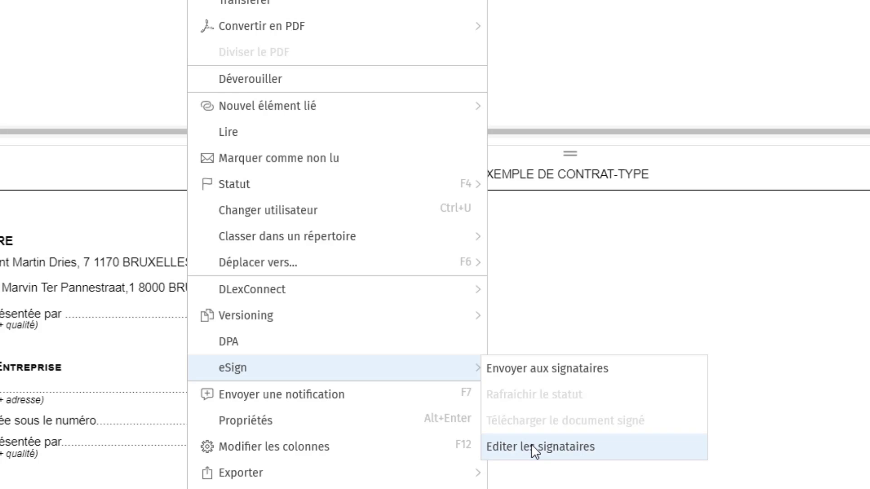
Step: Edit the contract's eSign signatories, adding the Code Email signature method for the second signatory, and validate
{"action": "left_click", "coordinate": [534, 447]}
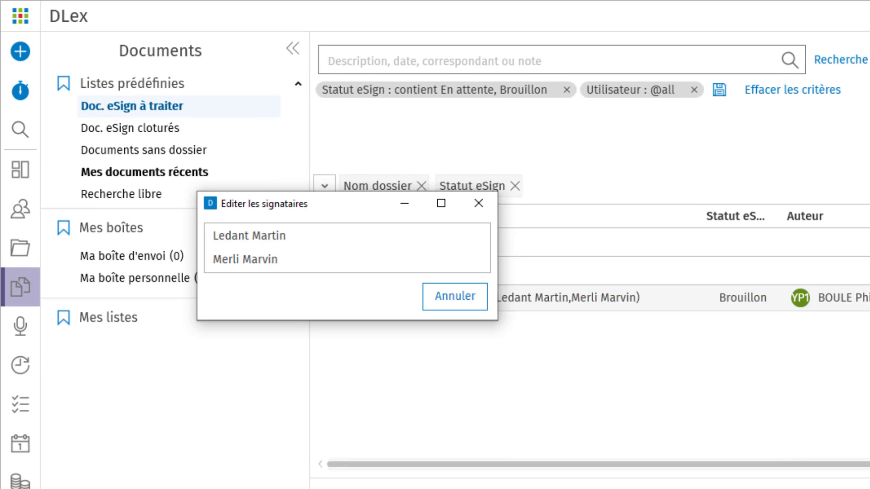
{"action": "left_click", "coordinate": [299, 260]}
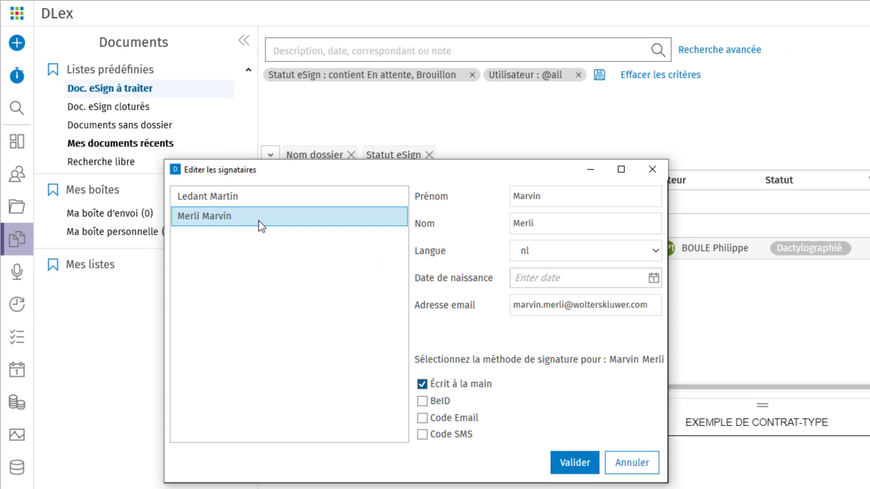
{"action": "left_click", "coordinate": [422, 435]}
{"action": "left_click", "coordinate": [422, 434]}
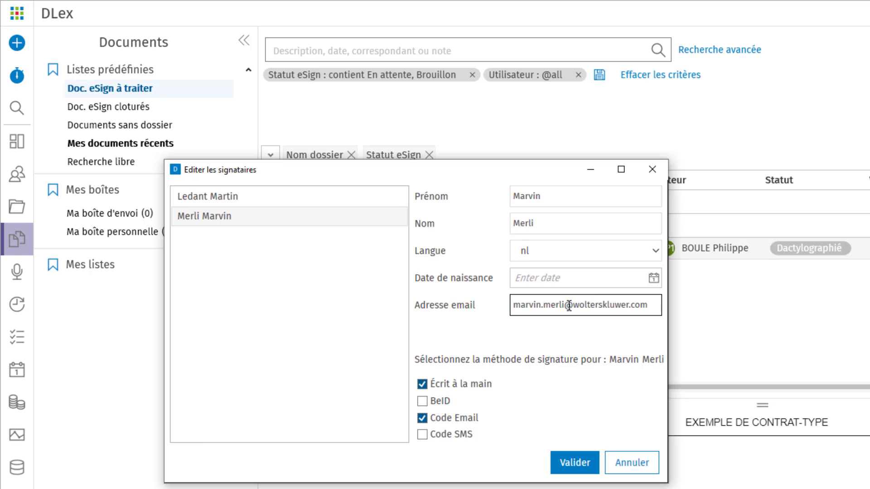
{"action": "left_click", "coordinate": [573, 467]}
Step: Send the draft contract to its signatories through eSign
{"action": "right_click", "coordinate": [607, 252]}
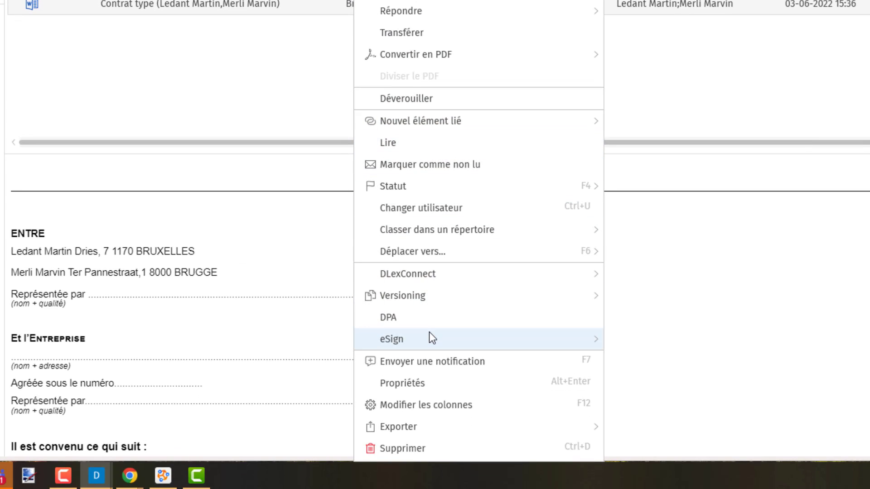
{"action": "mouse_move", "coordinate": [429, 333]}
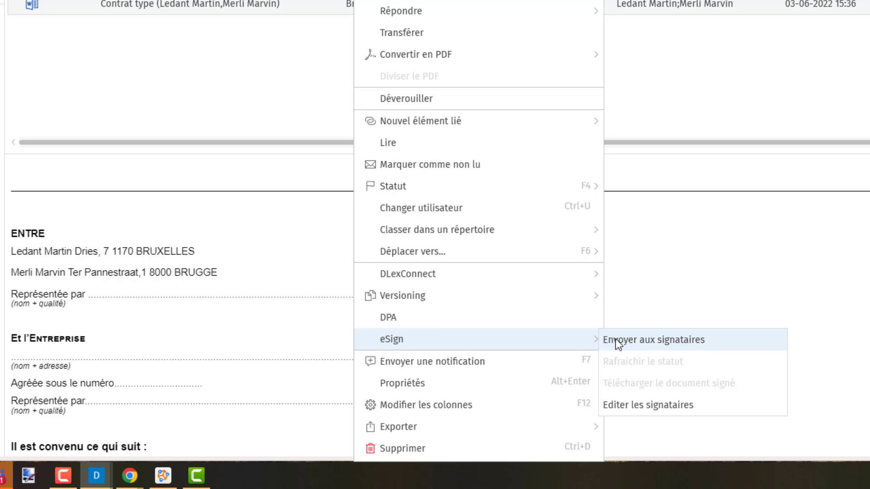
{"action": "left_click", "coordinate": [616, 340]}
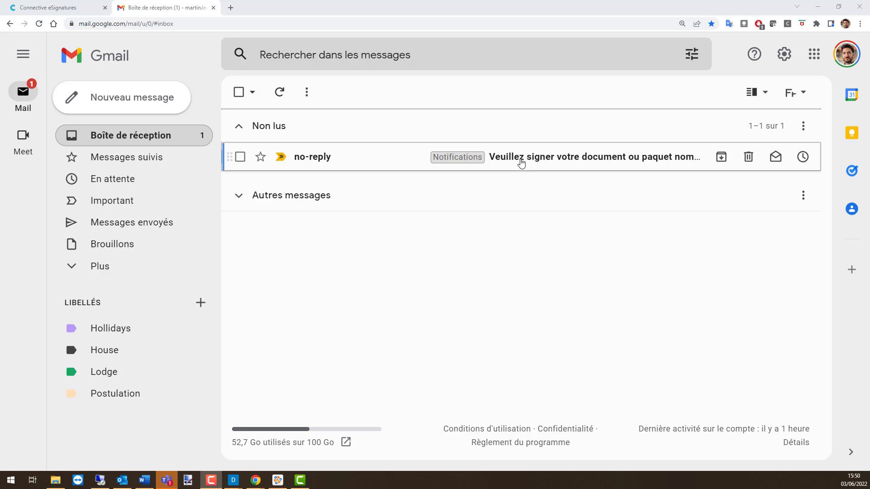
Step: Start signing the contract from the link in the Gmail signature request, certifying that it was read and accepting the conditions
{"action": "left_click", "coordinate": [521, 163]}
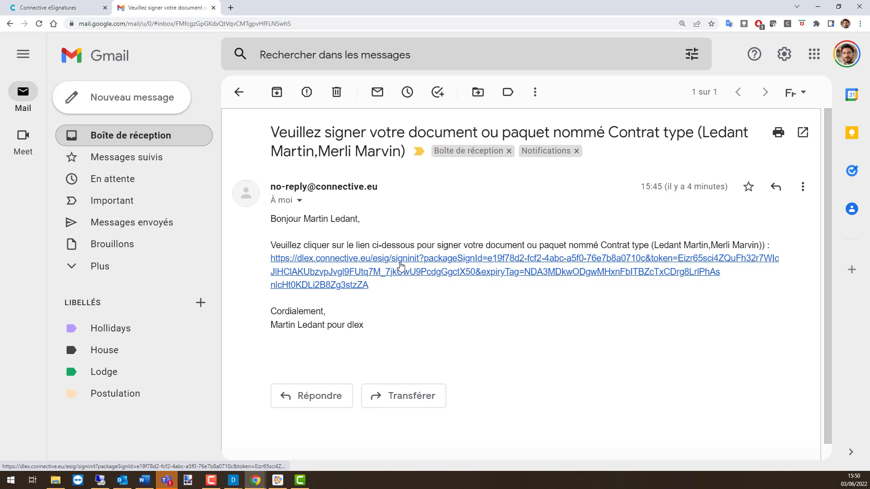
{"action": "left_click", "coordinate": [401, 266]}
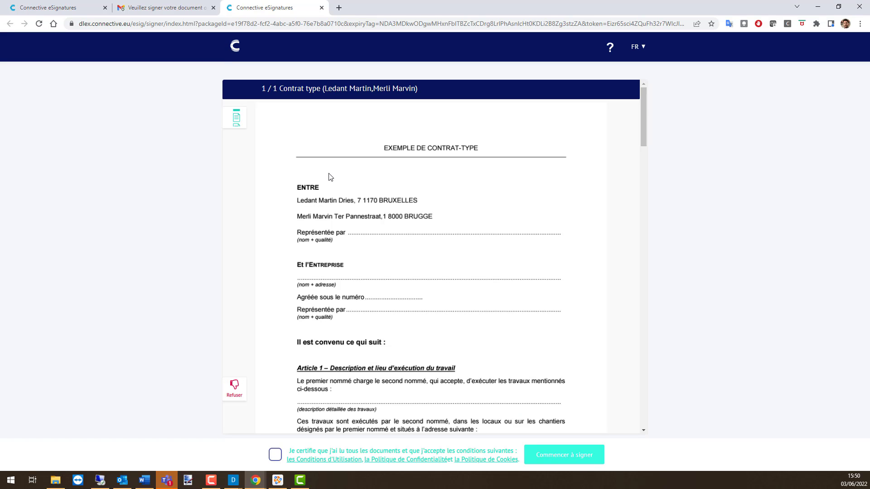
{"action": "left_click_drag", "start_coordinate": [646, 99], "coordinate": [637, 361]}
{"action": "left_click", "coordinate": [274, 456]}
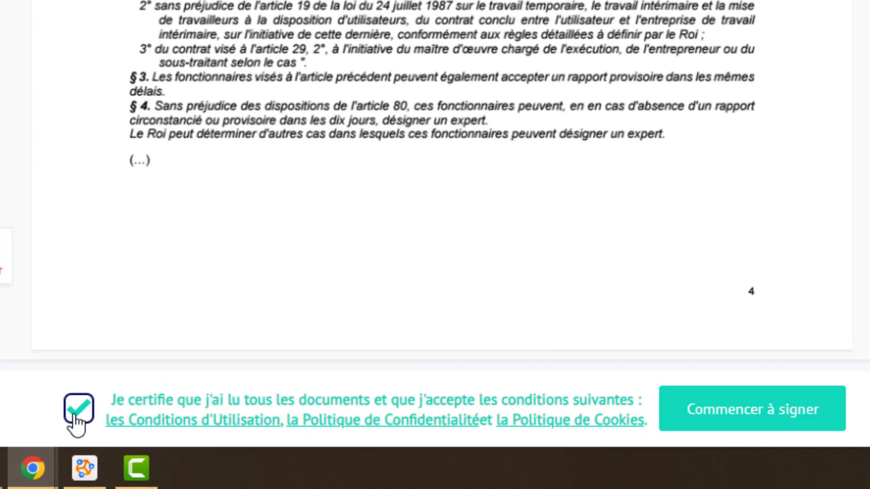
{"action": "left_click", "coordinate": [770, 415]}
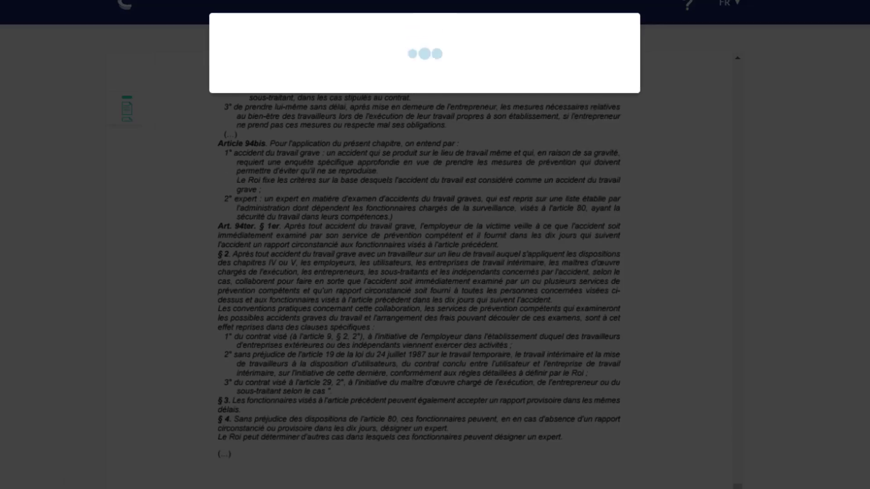
Step: Choose the Manual signature method, draw the initials ML by hand in the signature field and confirm
{"action": "left_click", "coordinate": [357, 216]}
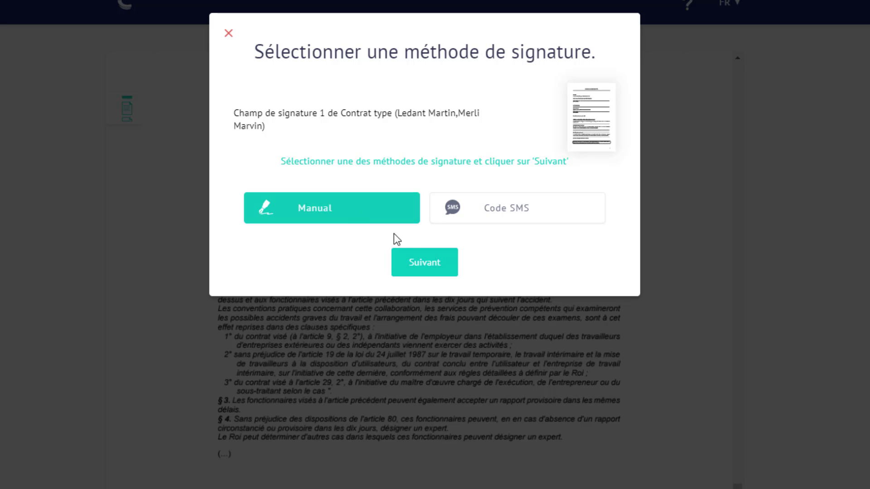
{"action": "left_click", "coordinate": [431, 269]}
{"action": "mouse_move", "coordinate": [336, 389]}
{"action": "left_mouse_down"}
{"action": "mouse_move", "coordinate": [334, 361]}
{"action": "mouse_move", "coordinate": [546, 374]}
{"action": "left_mouse_up"}
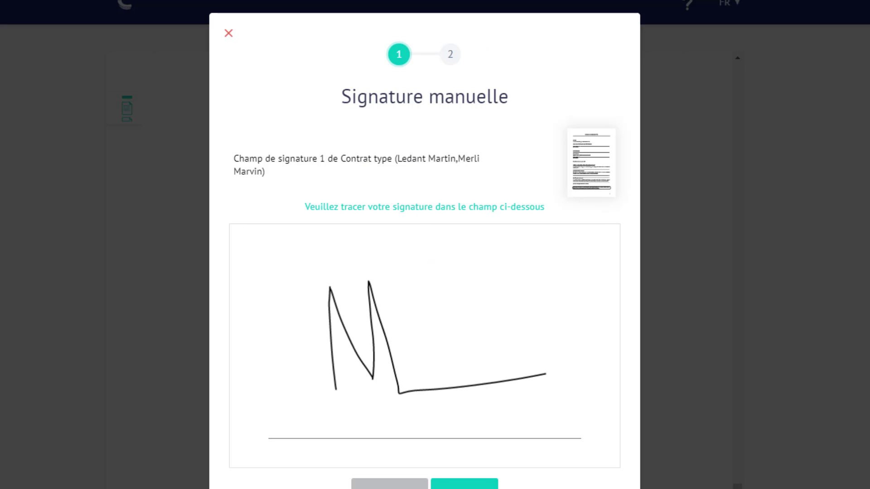
{"action": "left_click", "coordinate": [464, 484]}
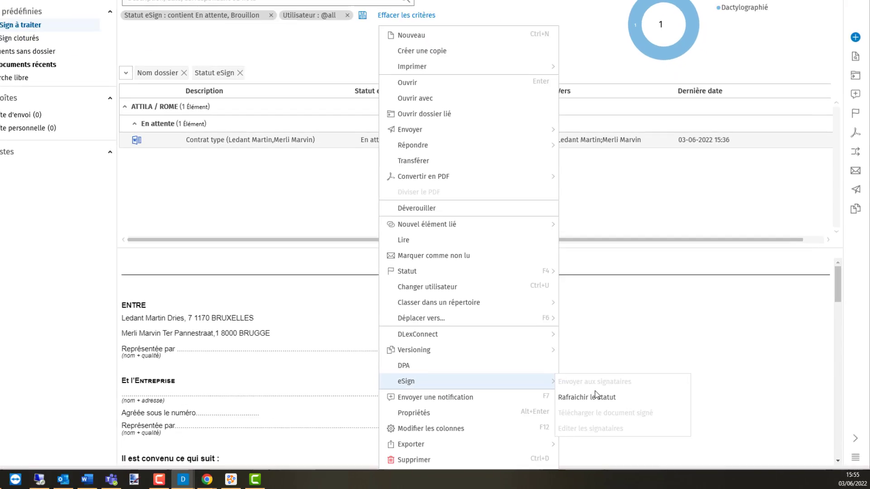
Step: Switch back to DLex, refresh the contract's eSign status and review the returned PDF through to its last page
{"action": "left_click", "coordinate": [593, 396]}
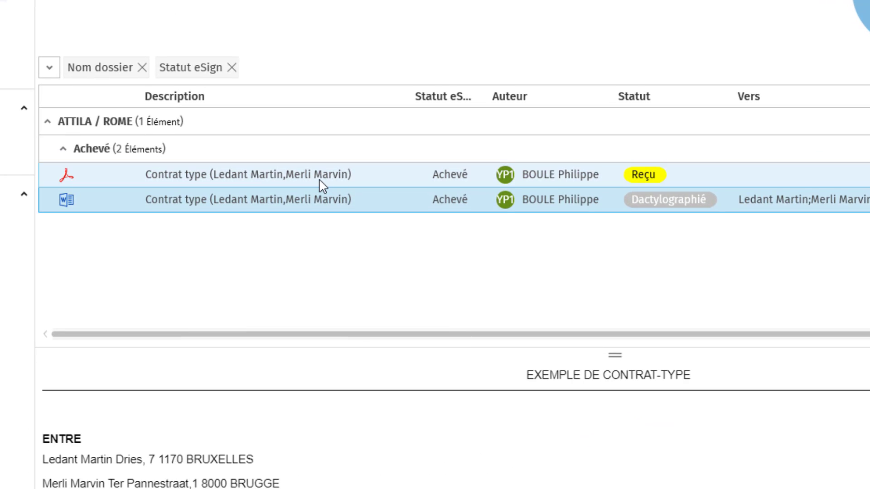
{"action": "left_click", "coordinate": [320, 181]}
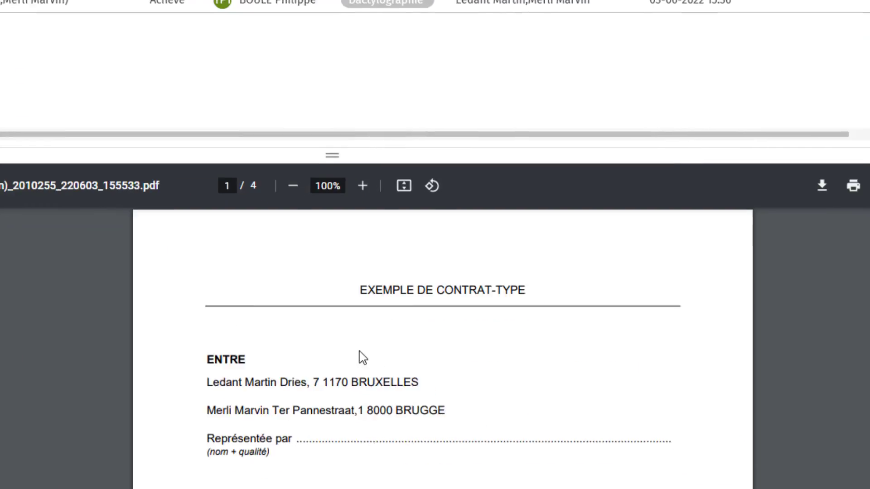
{"action": "scroll", "coordinate": [303, 368], "scroll_direction": "down", "scroll_amount": 20}
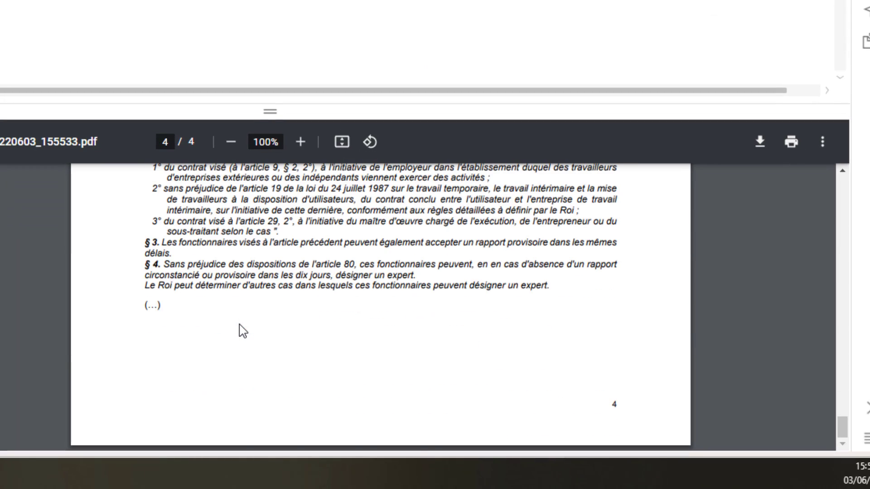
{"action": "scroll", "coordinate": [243, 330], "scroll_direction": "up", "scroll_amount": 15}
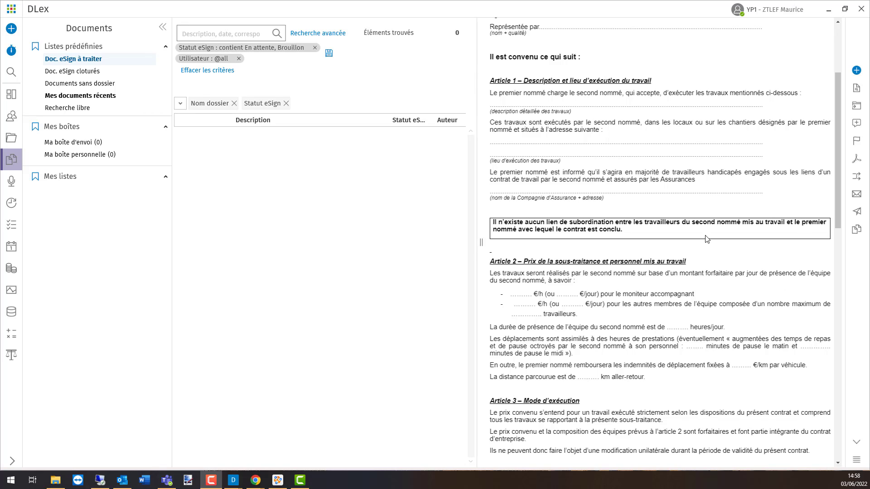
Step: Open the personal user configuration at its Connexions settings and move the window clear of the document list
{"action": "left_click", "coordinate": [744, 15]}
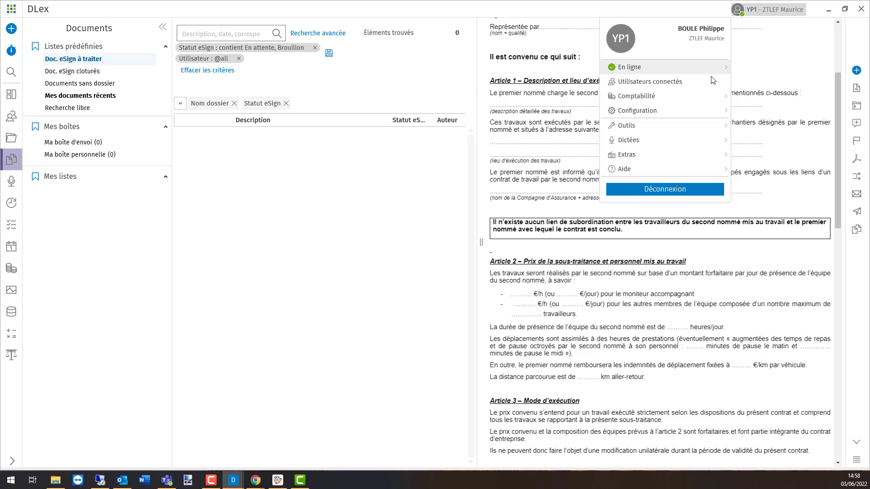
{"action": "mouse_move", "coordinate": [691, 117]}
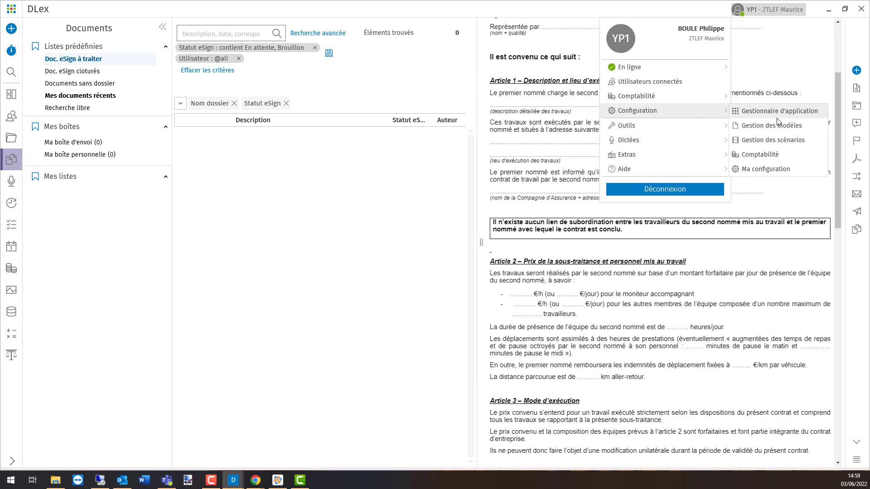
{"action": "left_click", "coordinate": [766, 169]}
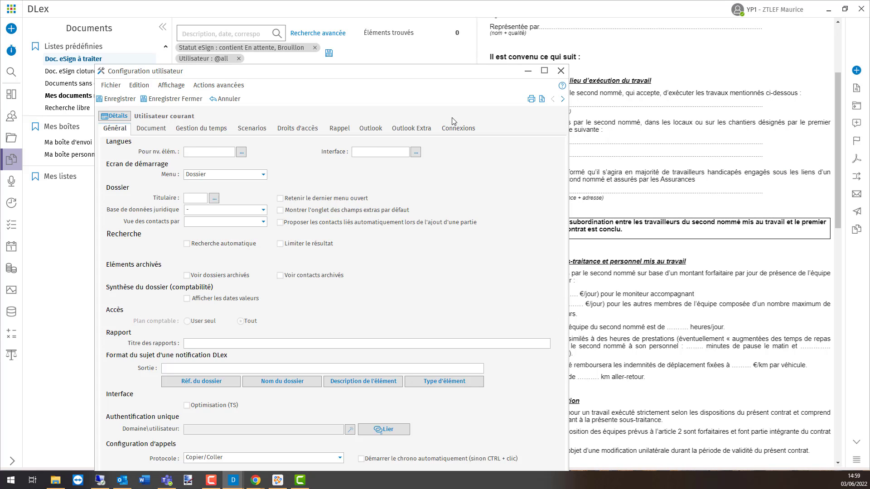
{"action": "left_click", "coordinate": [452, 130]}
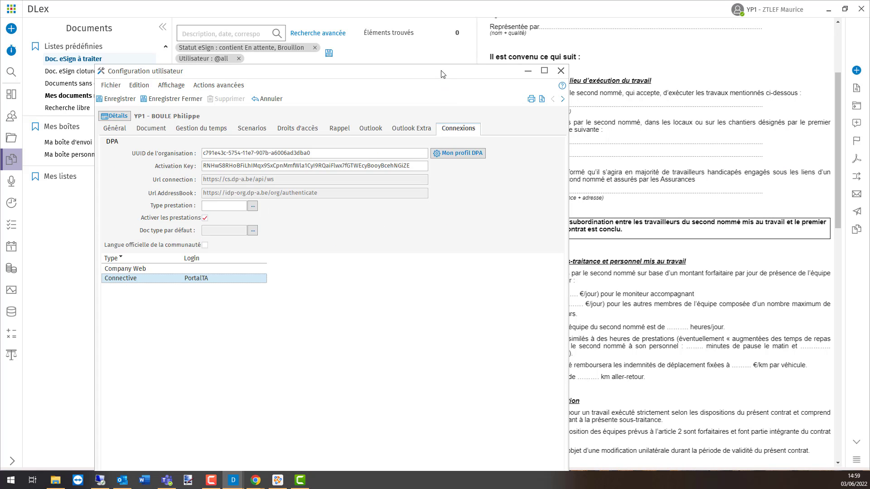
{"action": "left_click_drag", "start_coordinate": [443, 74], "coordinate": [595, 38]}
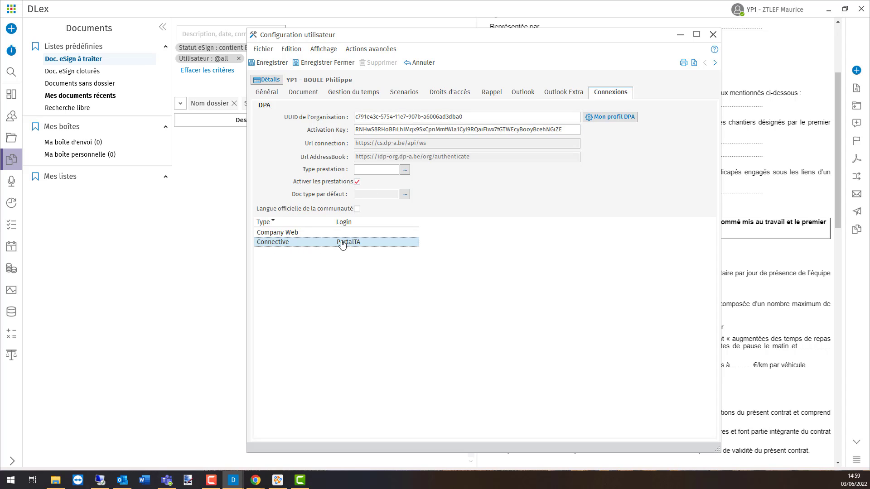
{"action": "right_click", "coordinate": [382, 270]}
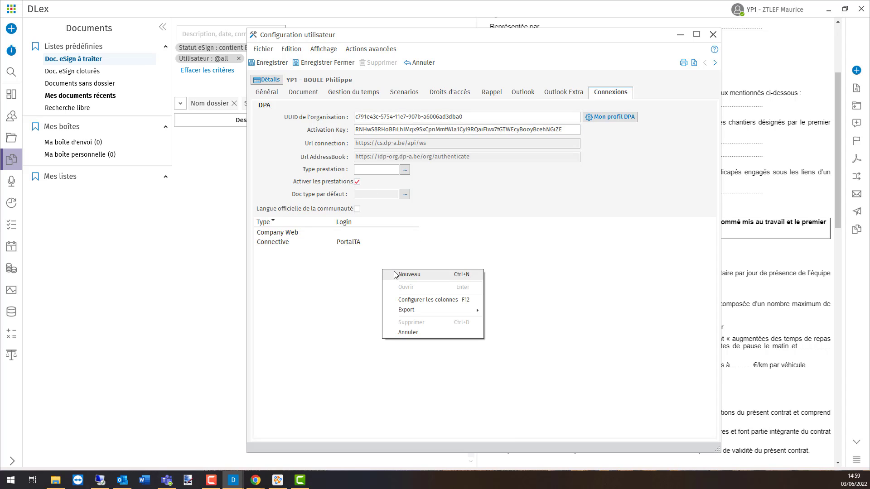
{"action": "left_click", "coordinate": [407, 274]}
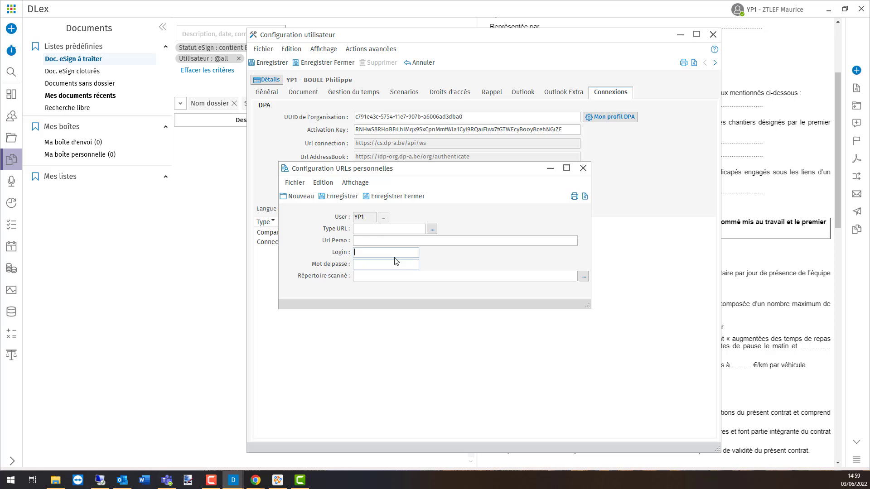
{"action": "left_click", "coordinate": [432, 230]}
{"action": "left_click", "coordinate": [390, 221]}
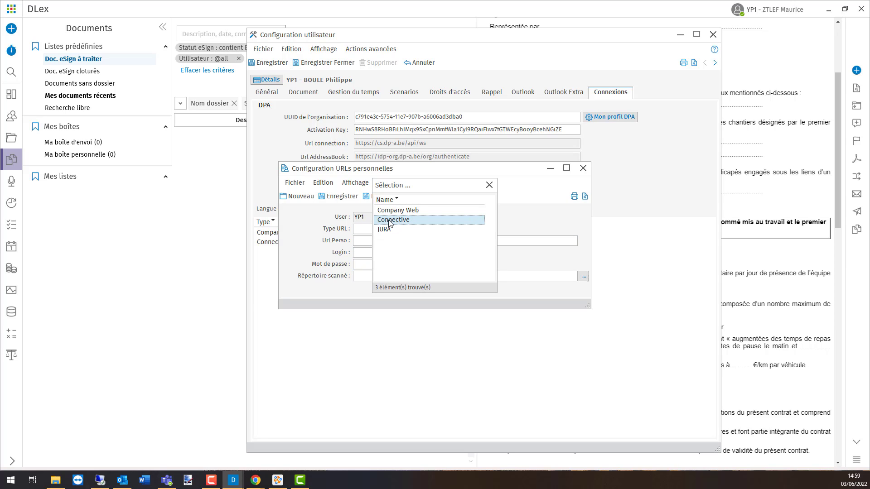
{"action": "double_click", "coordinate": [389, 221]}
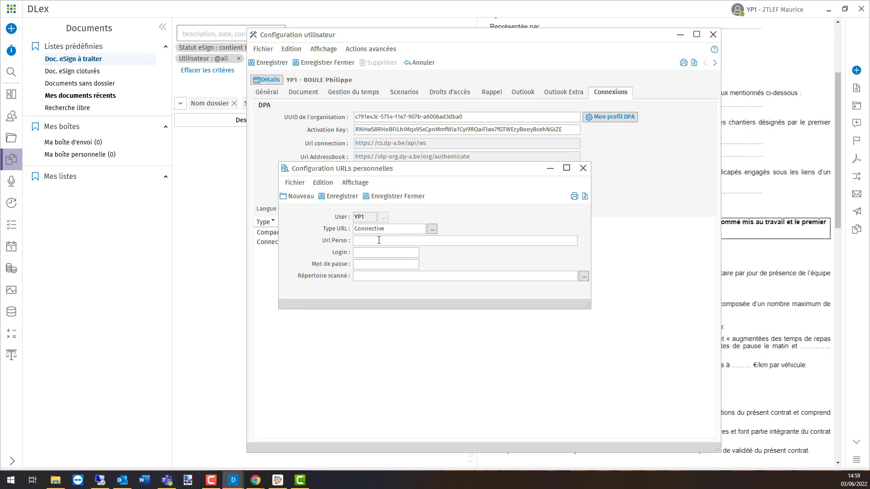
{"action": "left_click", "coordinate": [377, 265]}
{"action": "left_click", "coordinate": [583, 168]}
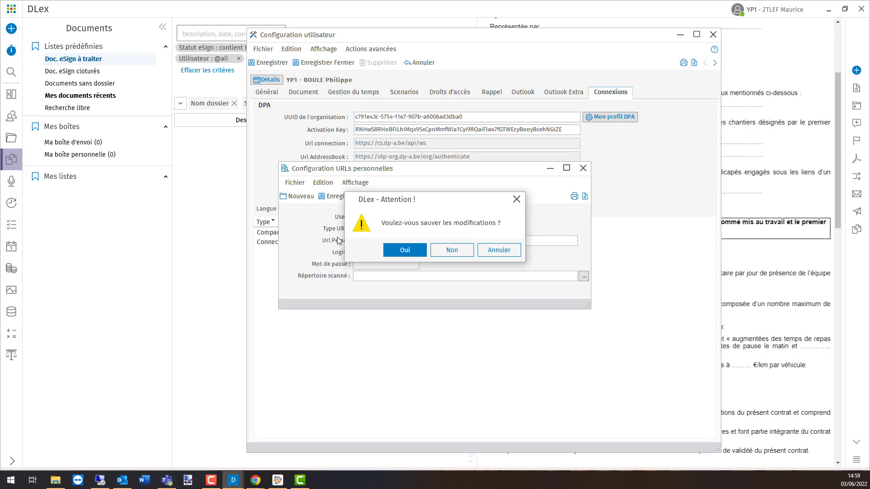
{"action": "left_click", "coordinate": [451, 250]}
Step: Open the existing Connective connection, save and close it, and save and close the user configuration
{"action": "left_click", "coordinate": [314, 243]}
{"action": "double_click", "coordinate": [314, 243]}
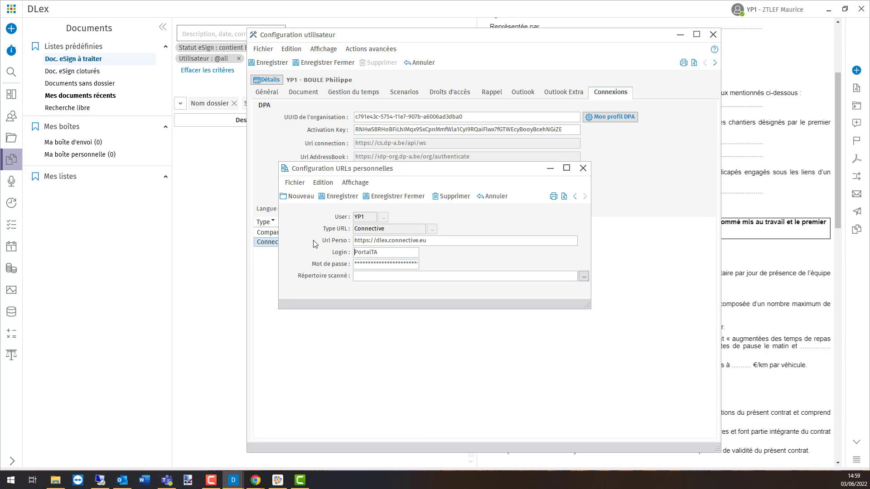
{"action": "left_click", "coordinate": [386, 197]}
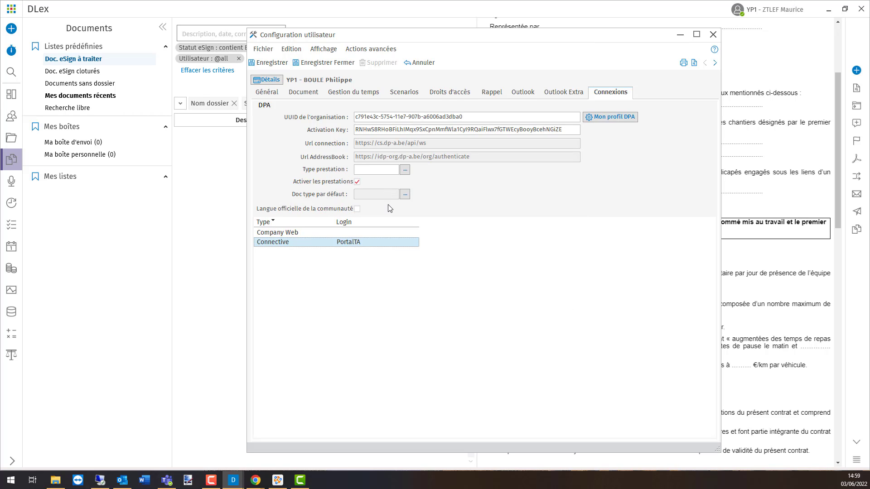
{"action": "left_click", "coordinate": [342, 62]}
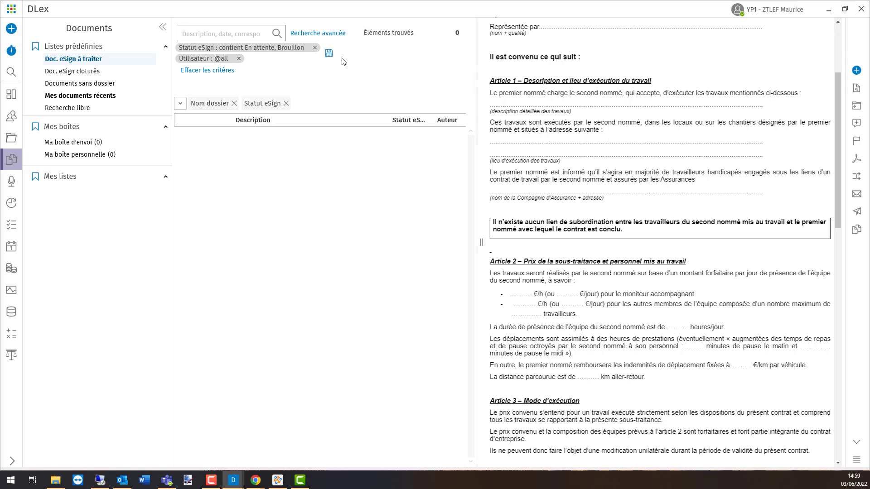
Step: Open template management (Gestion des modèles) and confirm the configuration access code dialog
{"action": "left_click", "coordinate": [787, 14]}
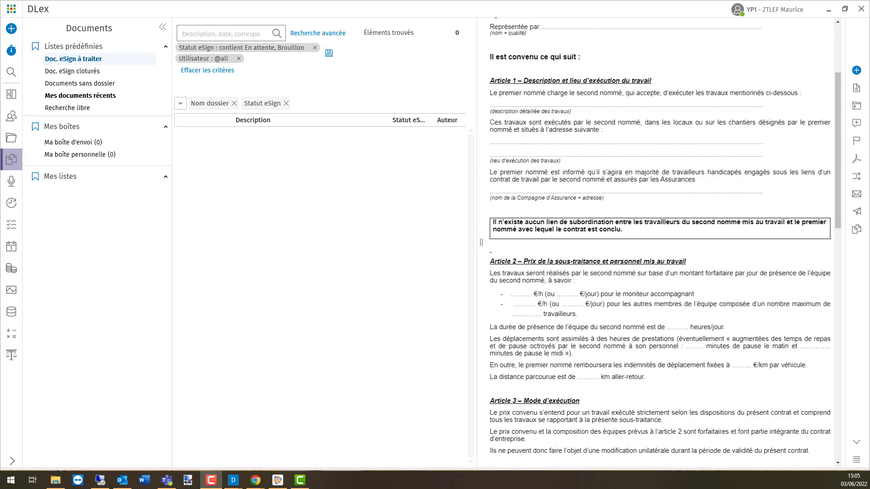
{"action": "left_click", "coordinate": [741, 14]}
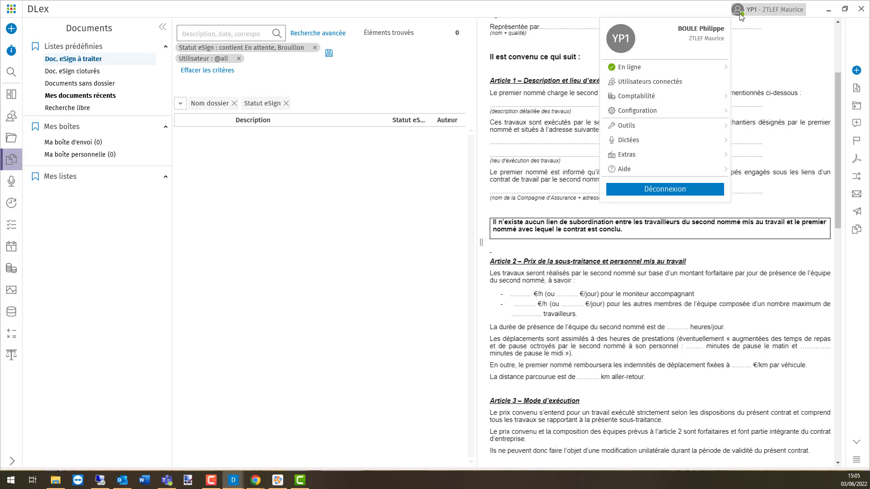
{"action": "mouse_move", "coordinate": [703, 109]}
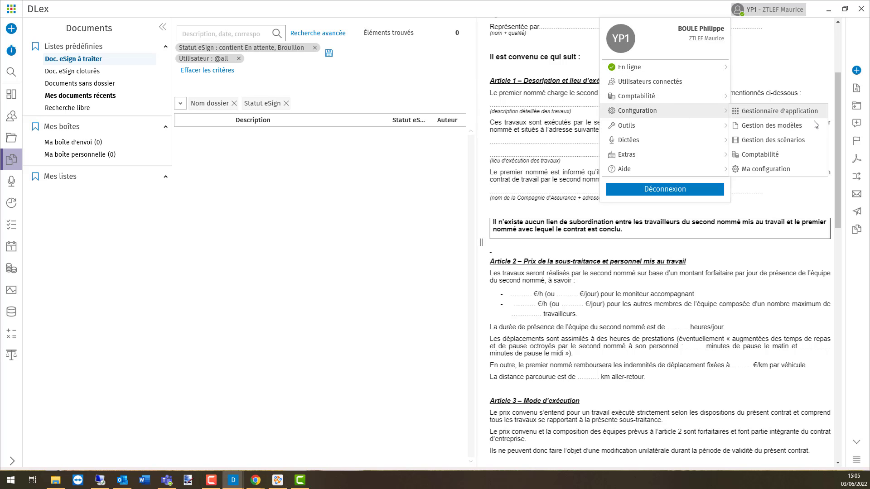
{"action": "left_click", "coordinate": [793, 133]}
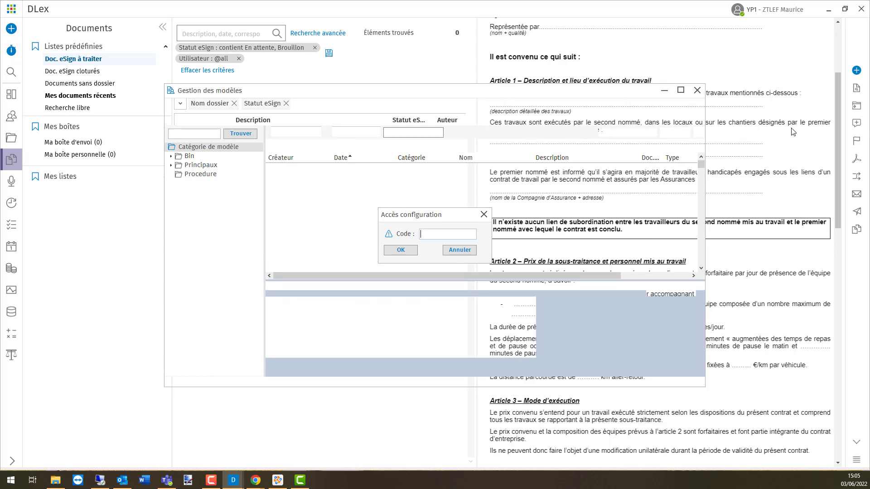
{"action": "left_click", "coordinate": [402, 250]}
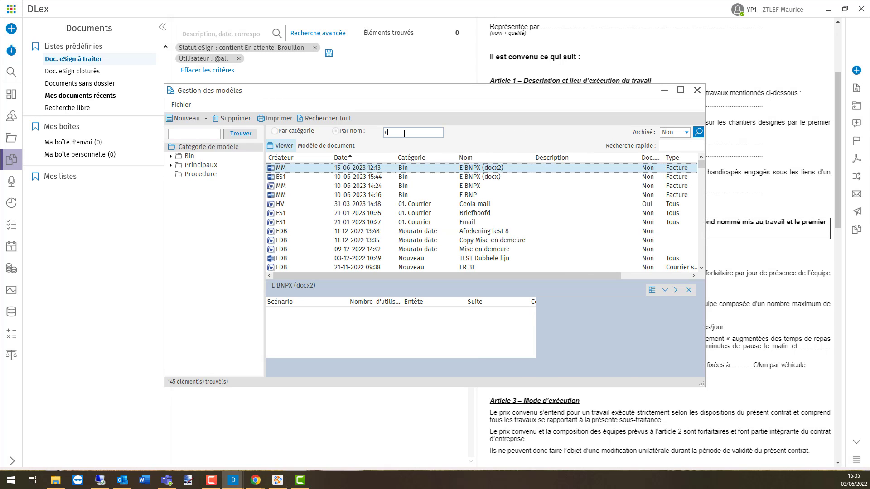
Step: Search the templates by name for "contrat" and open the Contrat type template for editing
{"action": "left_click", "coordinate": [404, 134]}
{"action": "type", "text": "contrat"}
{"action": "key", "text": "Return"}
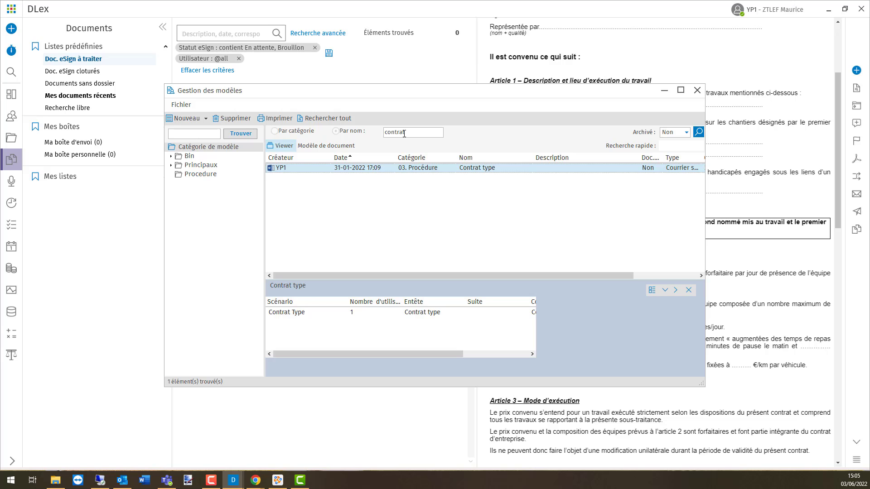
{"action": "double_click", "coordinate": [411, 168]}
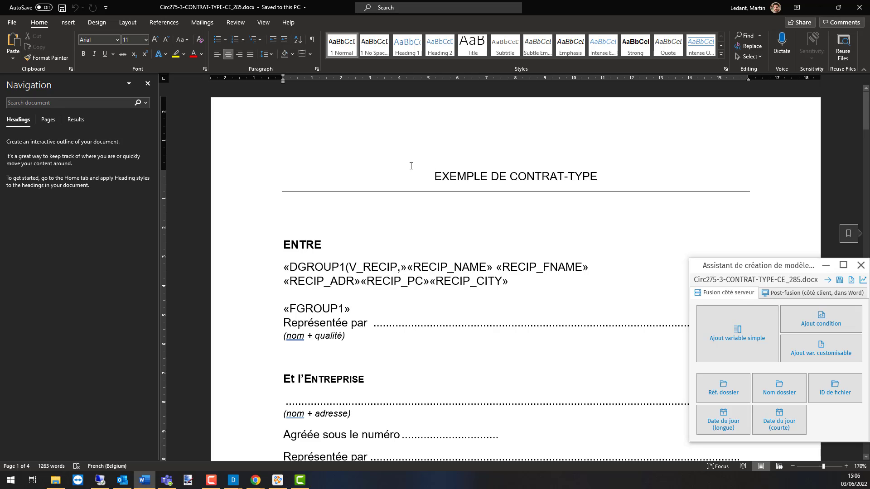
Step: Add the signature tag $DLEXSIGN$ on a new line below the contract's closing date line on page 3
{"action": "scroll", "coordinate": [408, 191], "scroll_direction": "down", "scroll_amount": 6}
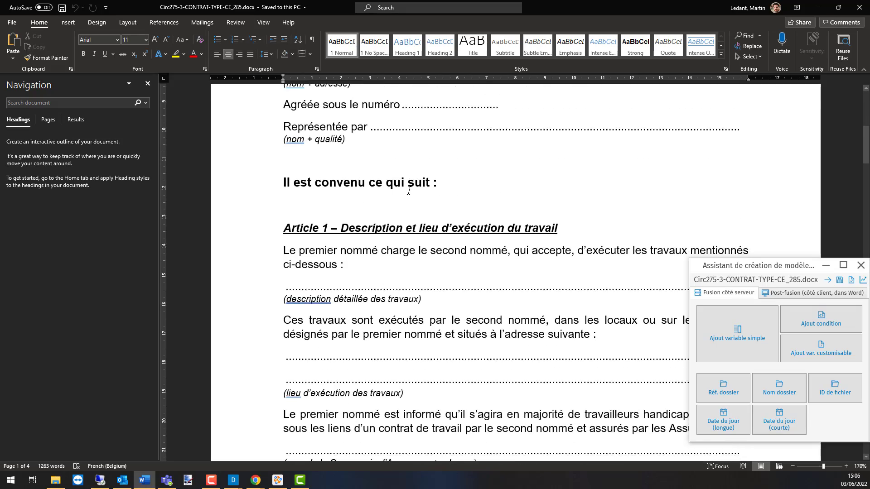
{"action": "scroll", "coordinate": [408, 190], "scroll_direction": "up", "scroll_amount": 6}
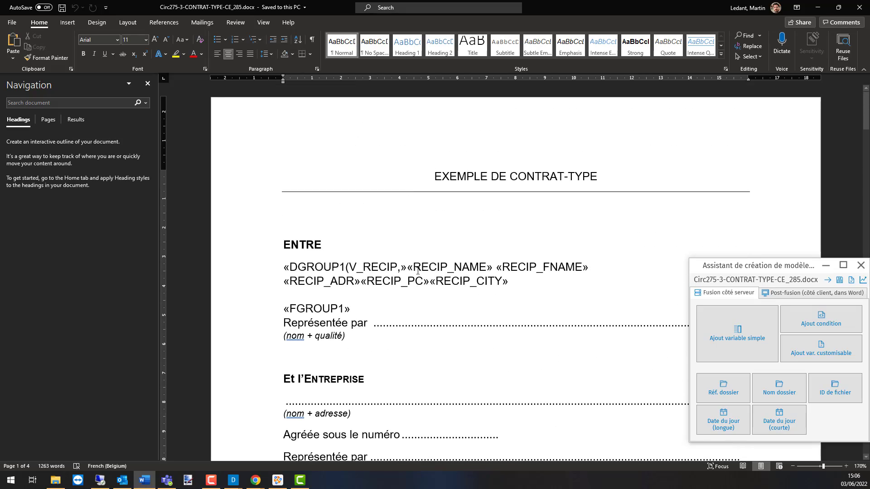
{"action": "scroll", "coordinate": [417, 271], "scroll_direction": "down", "scroll_amount": 20}
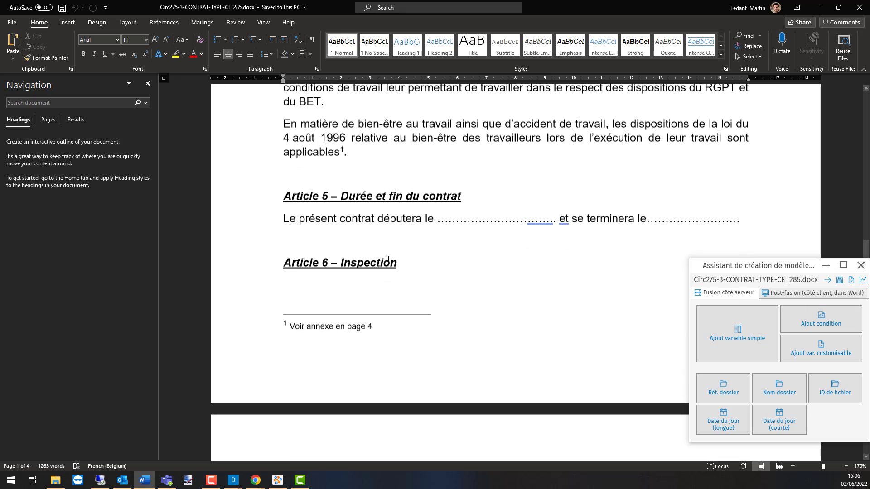
{"action": "scroll", "coordinate": [388, 260], "scroll_direction": "down", "scroll_amount": 10}
{"action": "left_click", "coordinate": [353, 224]}
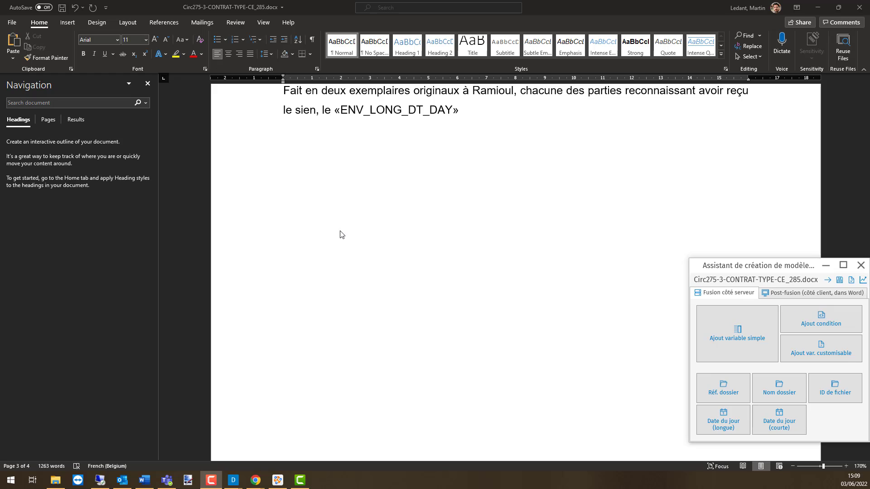
{"action": "left_click", "coordinate": [333, 242]}
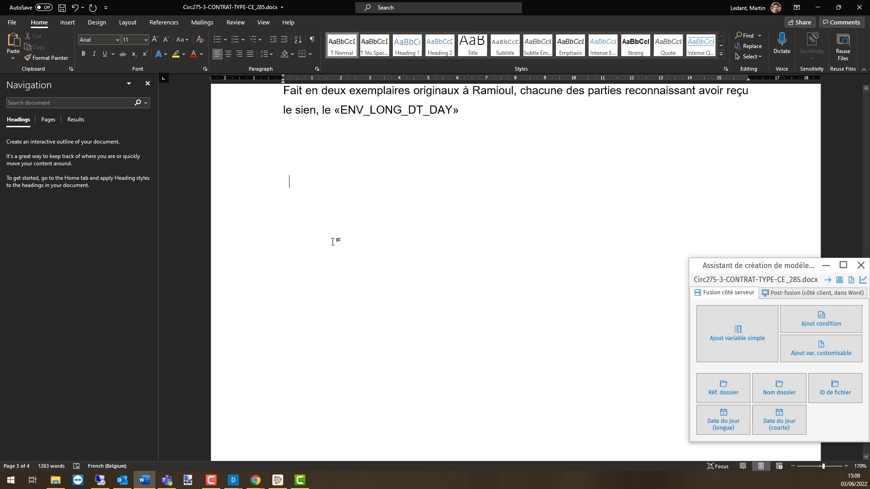
{"action": "key", "text": "Return"}
{"action": "type", "text": "$"}
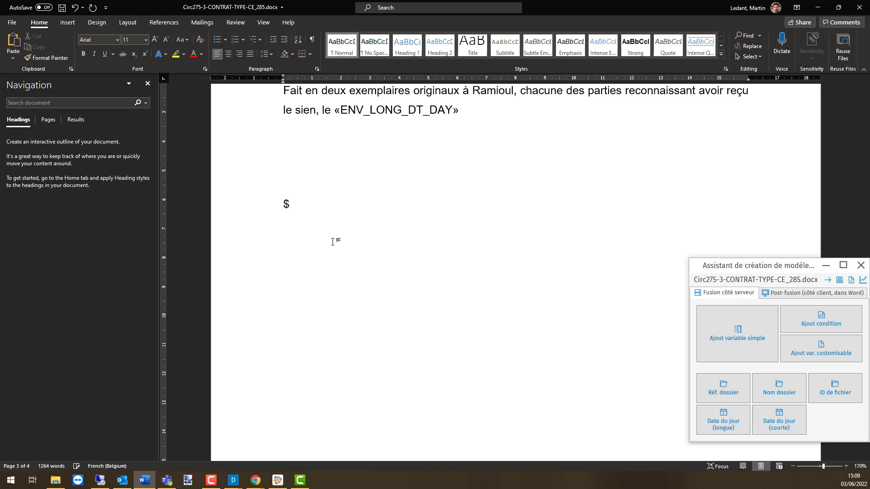
{"action": "type", "text": "DLEXSI"}
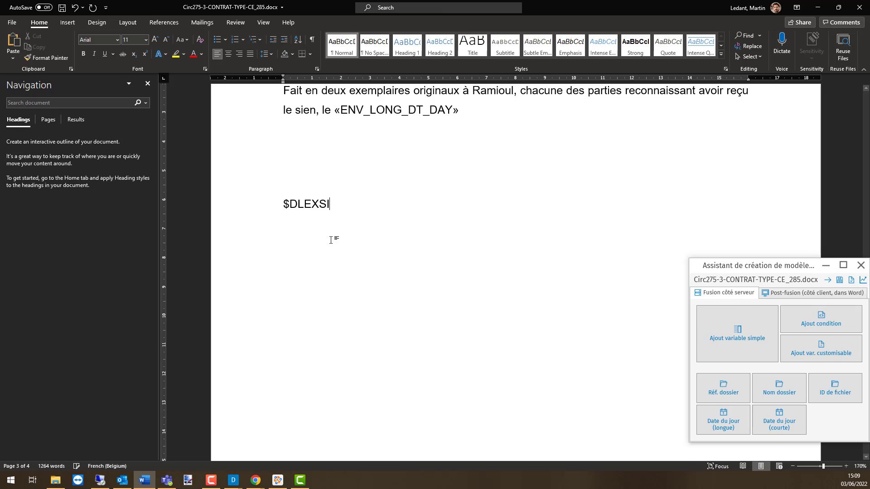
{"action": "type", "text": "GN$"}
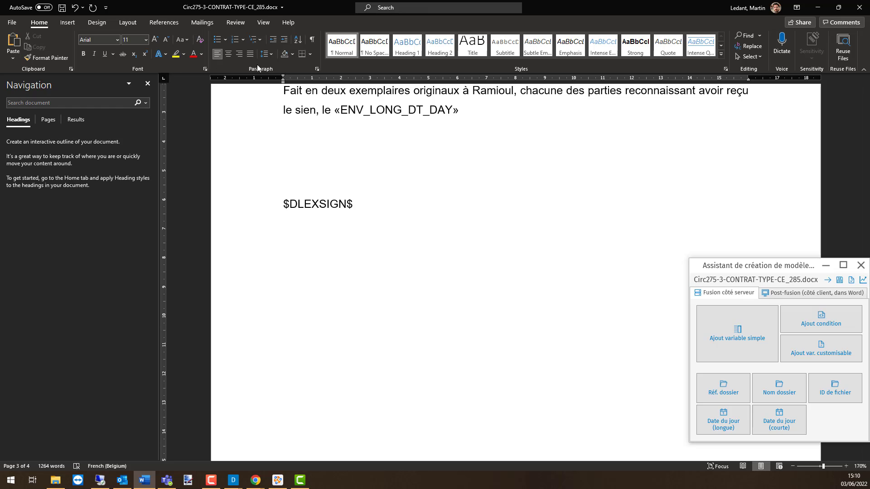
Step: Insert a table with two columns and one row below the $DLEXSIGN$ tag
{"action": "left_click", "coordinate": [71, 22]}
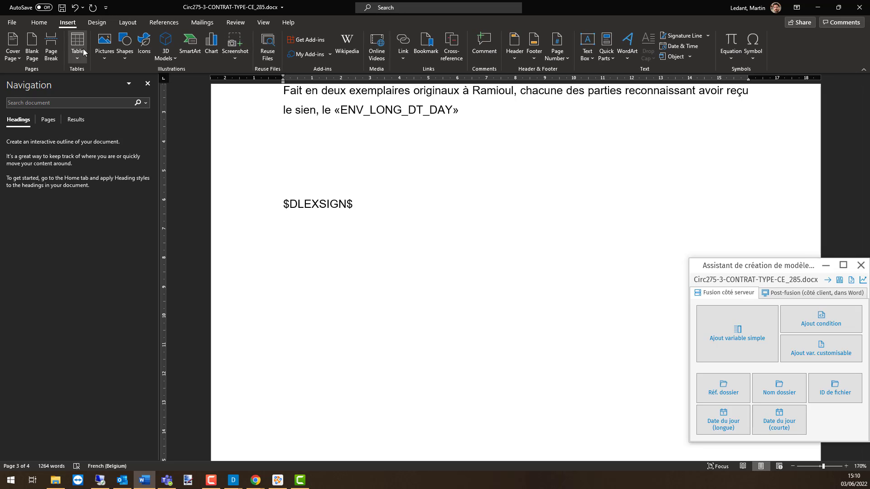
{"action": "left_click", "coordinate": [80, 56]}
{"action": "left_click", "coordinate": [83, 80]}
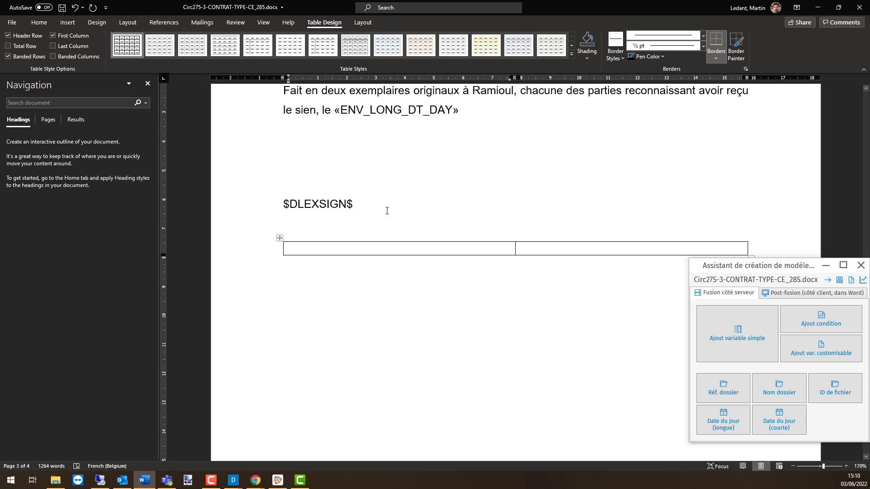
Step: Move the $DLEXSIGN$ tag into the table's first cell and paste a copy into the second cell
{"action": "left_click_drag", "start_coordinate": [386, 209], "coordinate": [271, 210]}
{"action": "key", "text": "ctrl+c"}
{"action": "key", "text": "Delete"}
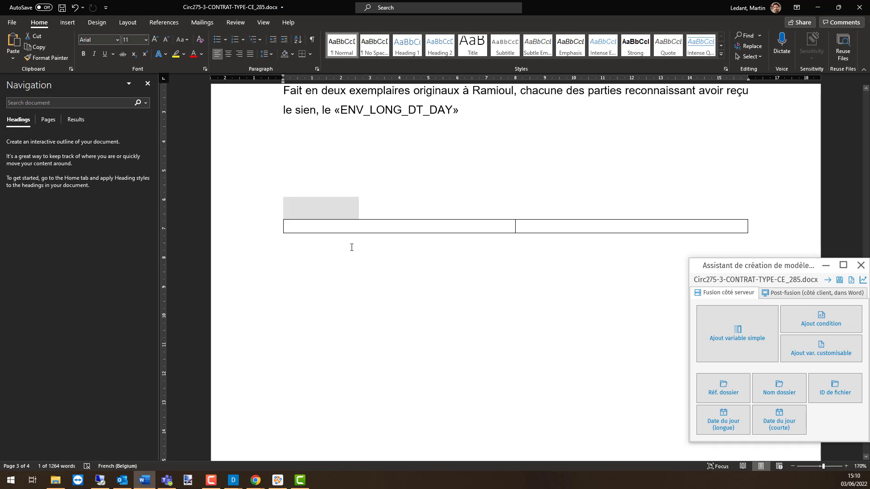
{"action": "key", "text": "BackSpace"}
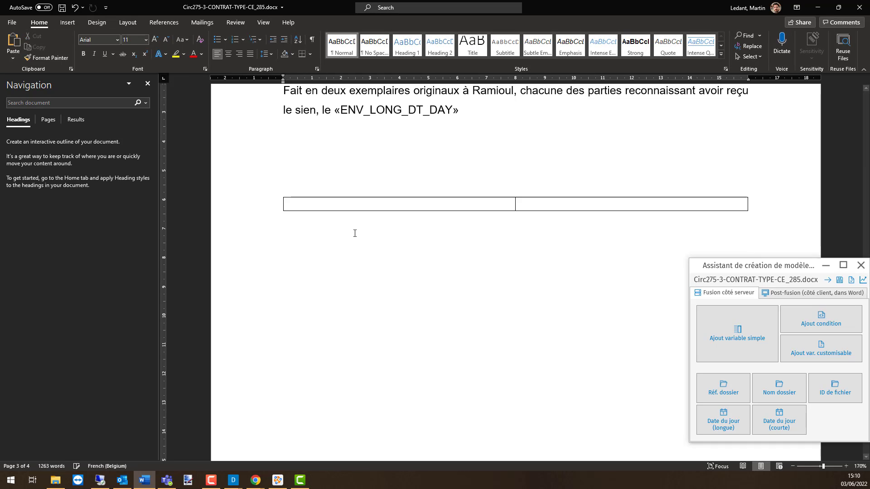
{"action": "left_click", "coordinate": [335, 204]}
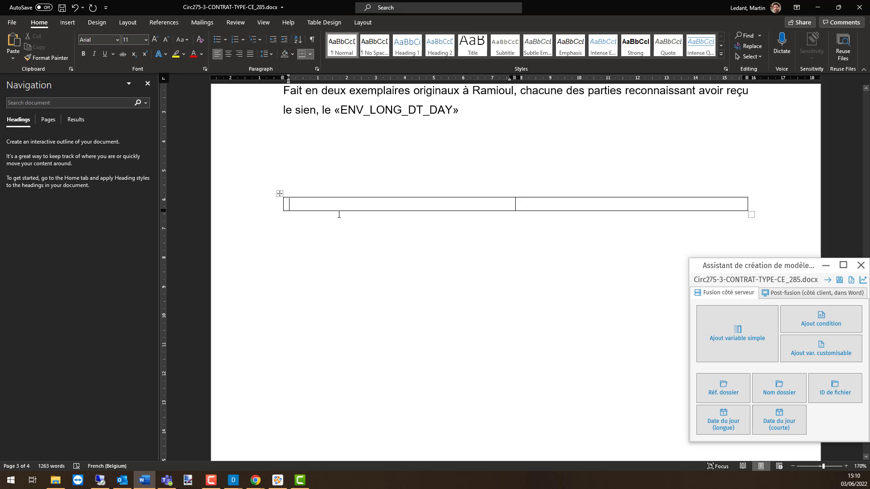
{"action": "key", "text": "ctrl+v"}
{"action": "left_click", "coordinate": [586, 200]}
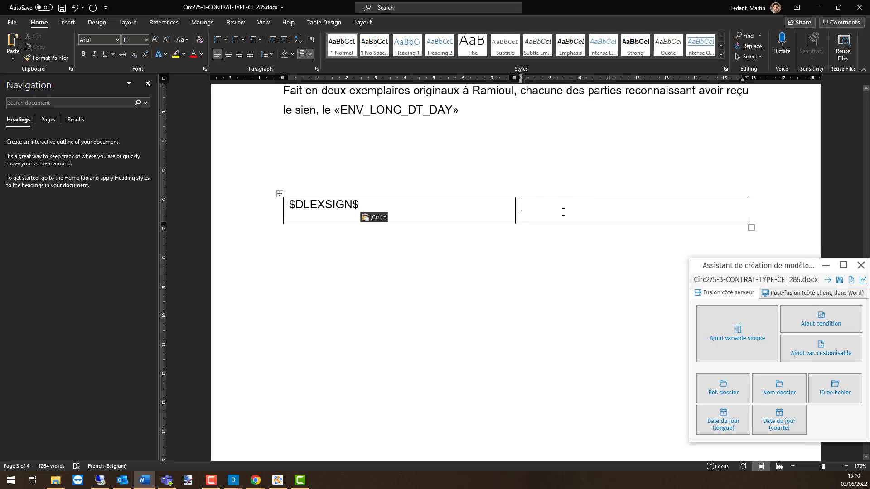
{"action": "key", "text": "ctrl+v"}
Step: Centre the $DLEXSIGN$ tags horizontally in both table cells
{"action": "key", "text": "shift+Left"}
{"action": "key", "text": "shift+Left"}
{"action": "key", "text": "shift+Left"}
{"action": "key", "text": "shift+Left"}
{"action": "key", "text": "shift+Left"}
{"action": "left_click", "coordinate": [484, 207], "text": "shift"}
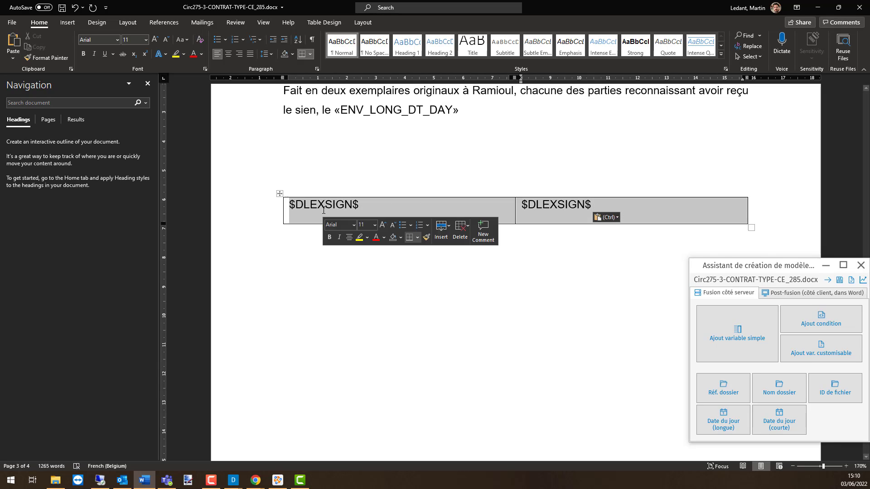
{"action": "left_click", "coordinate": [228, 54]}
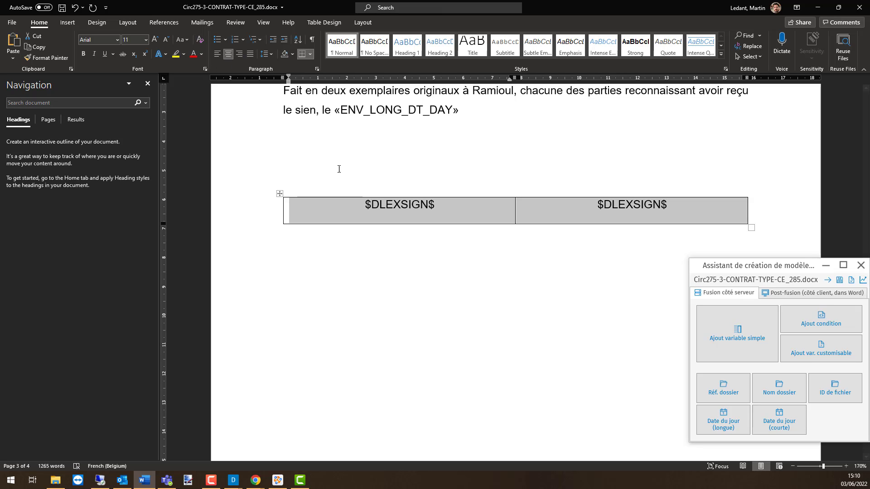
Step: Show the formatting marks and add three blank lines below the $DLEXSIGN$ tag in each table cell
{"action": "left_click", "coordinate": [462, 221]}
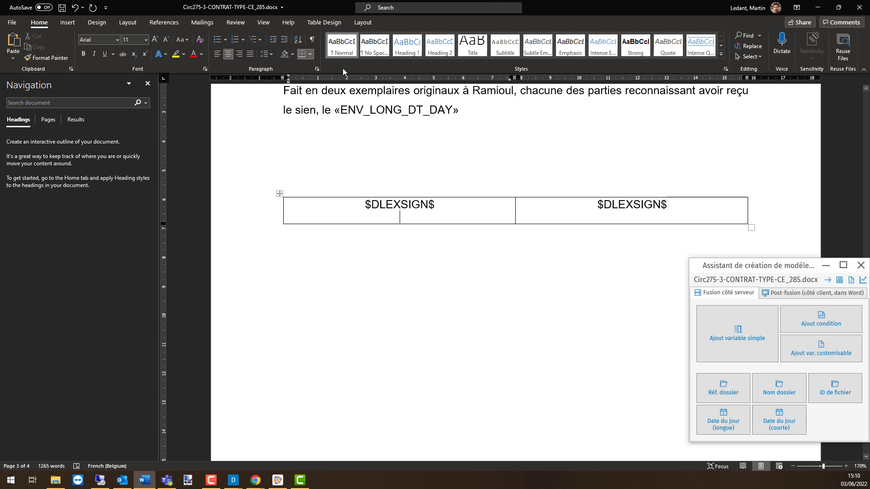
{"action": "left_click", "coordinate": [312, 40]}
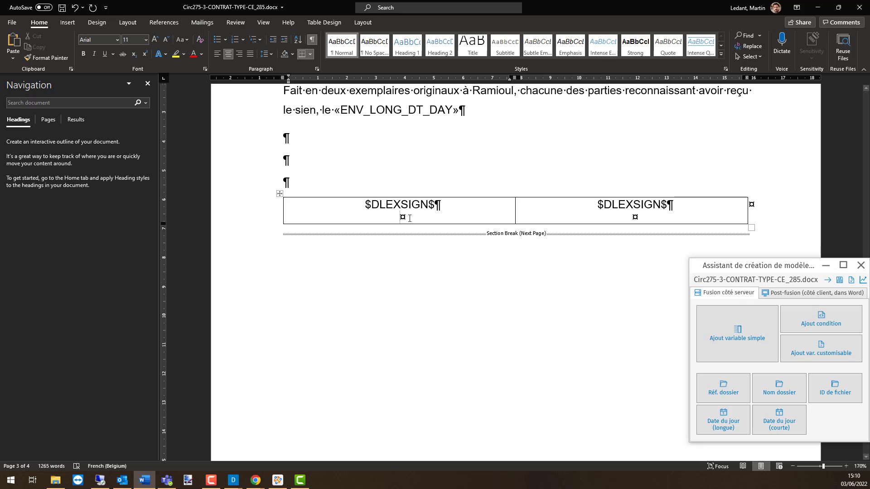
{"action": "key", "text": "Return"}
{"action": "key", "text": "Return"}
{"action": "key", "text": "Return"}
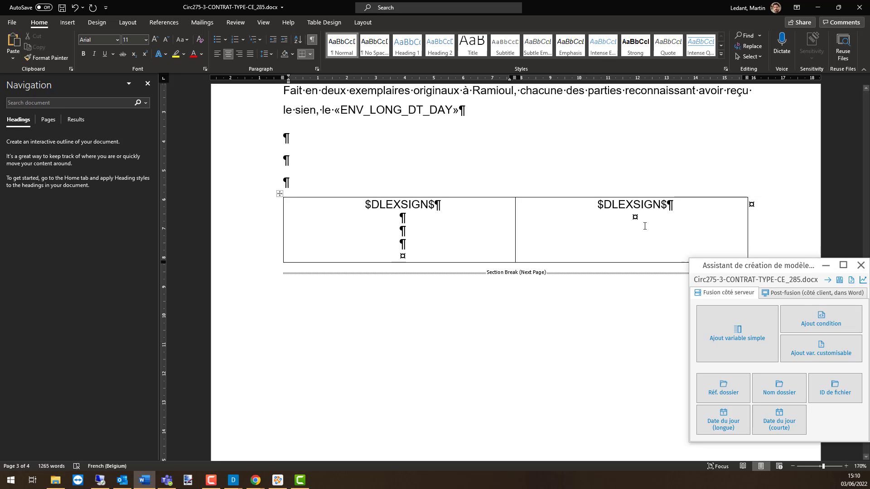
{"action": "left_click", "coordinate": [645, 224]}
{"action": "key", "text": "Return"}
{"action": "key", "text": "Return"}
{"action": "key", "text": "Return"}
Step: Remove all borders from the signature table
{"action": "left_click", "coordinate": [277, 195]}
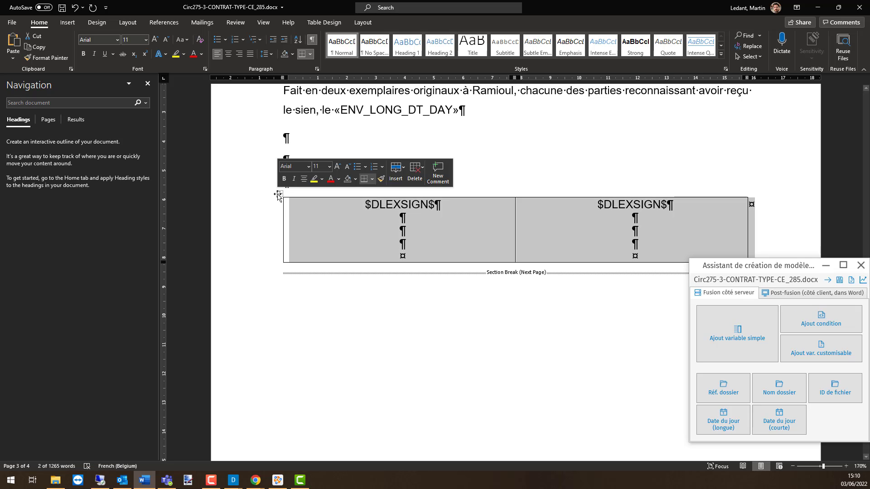
{"action": "left_click", "coordinate": [310, 54]}
{"action": "left_click", "coordinate": [325, 120]}
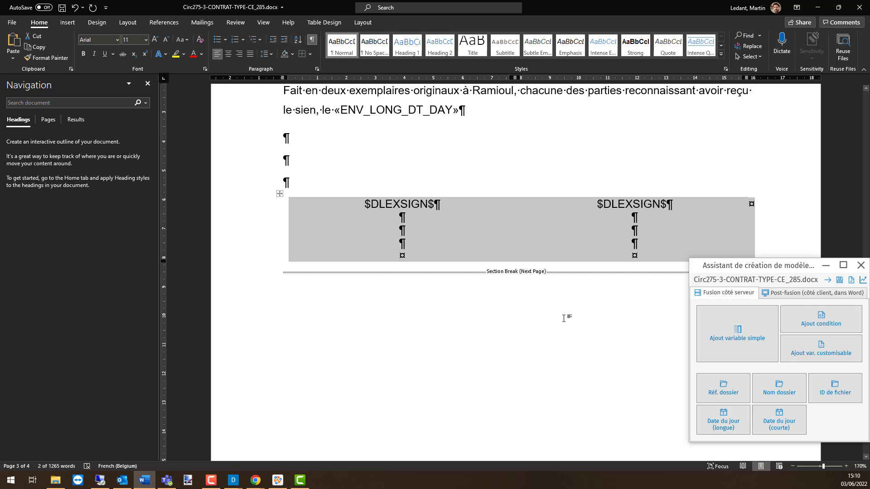
{"action": "left_click", "coordinate": [523, 234]}
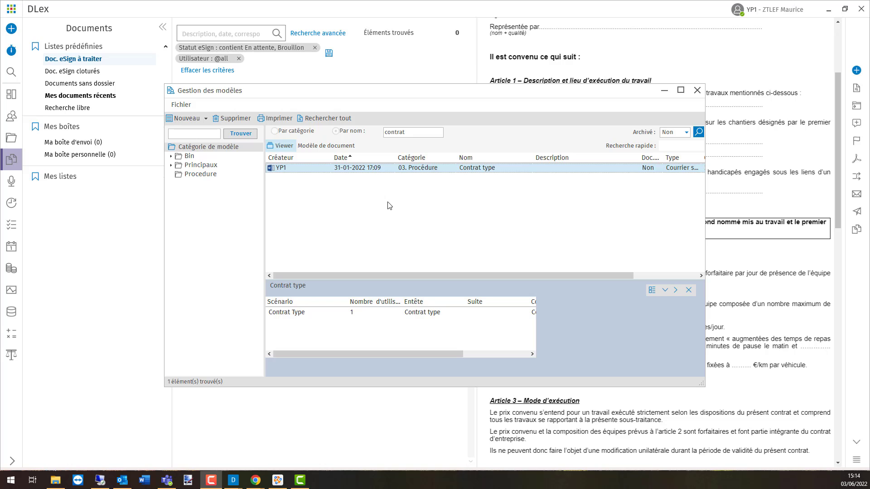
Step: Check the actions offered for the Contrat type template without choosing one, and close template management
{"action": "right_click", "coordinate": [429, 173]}
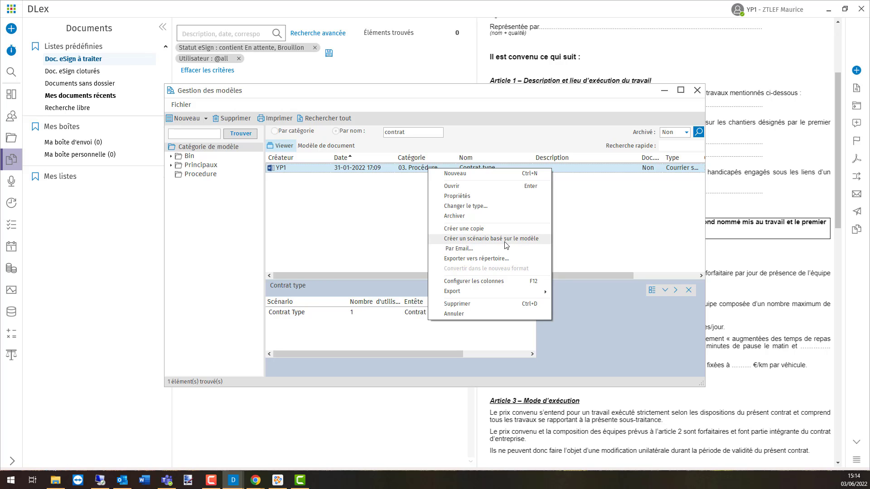
{"action": "left_click", "coordinate": [627, 222]}
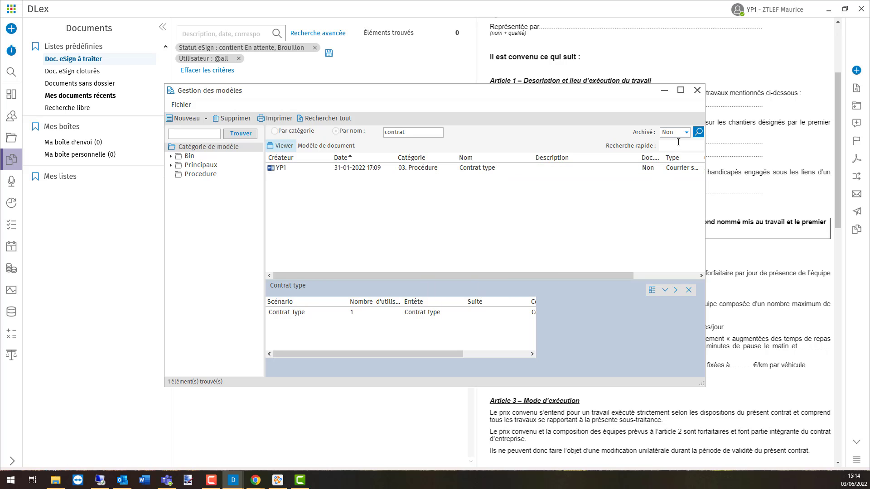
{"action": "left_click", "coordinate": [697, 90]}
Step: Open scenario management (Gestion des scénarios), confirm the configuration access code dialog and maximize the scenario window
{"action": "left_click", "coordinate": [765, 8]}
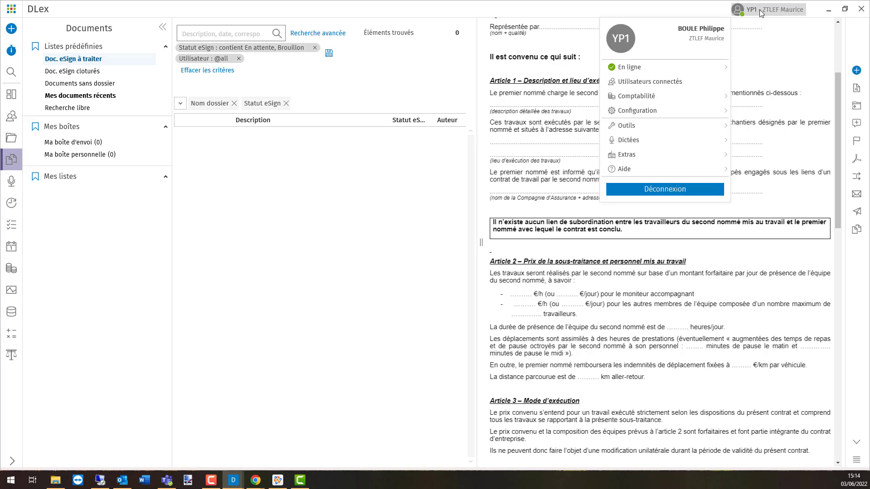
{"action": "mouse_move", "coordinate": [648, 112]}
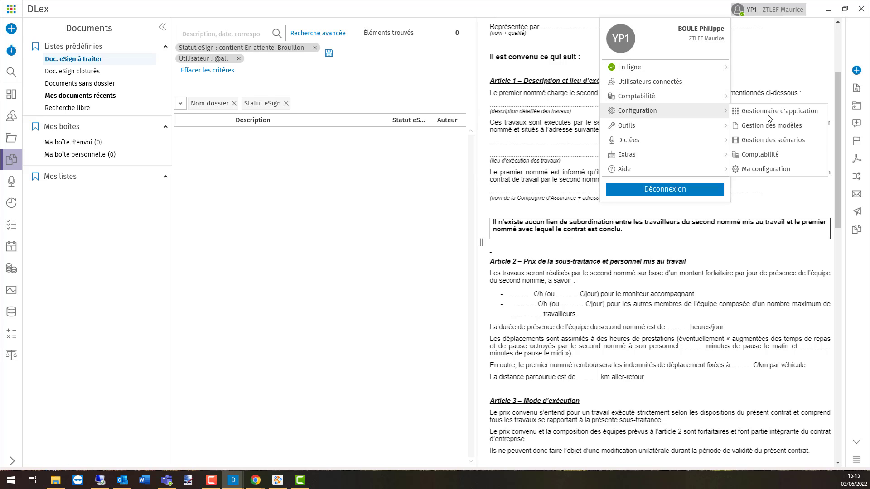
{"action": "left_click", "coordinate": [778, 140]}
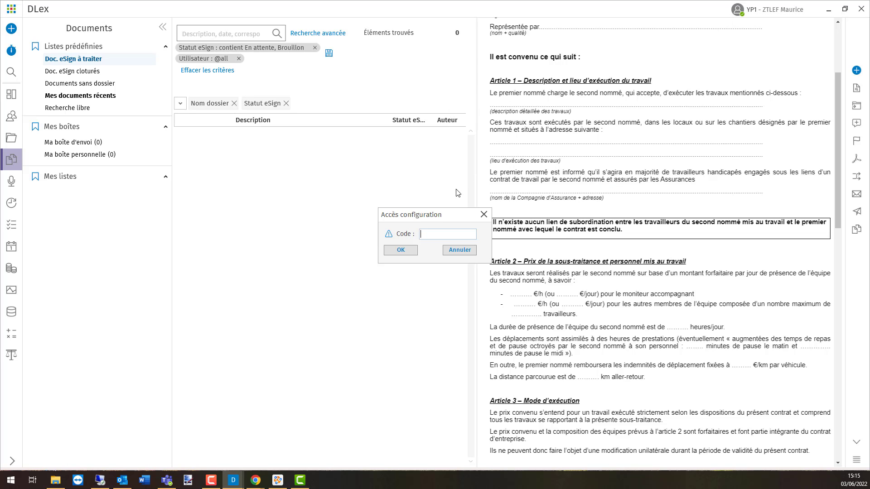
{"action": "left_click", "coordinate": [409, 248]}
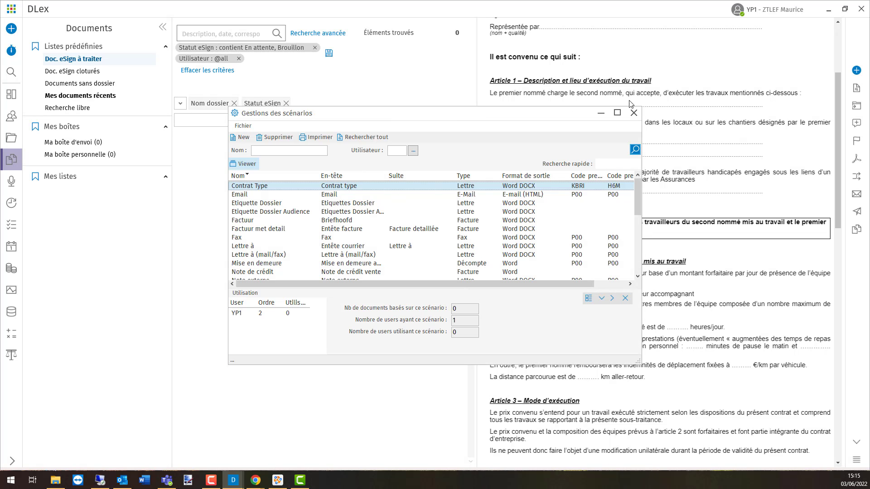
{"action": "left_click", "coordinate": [617, 112]}
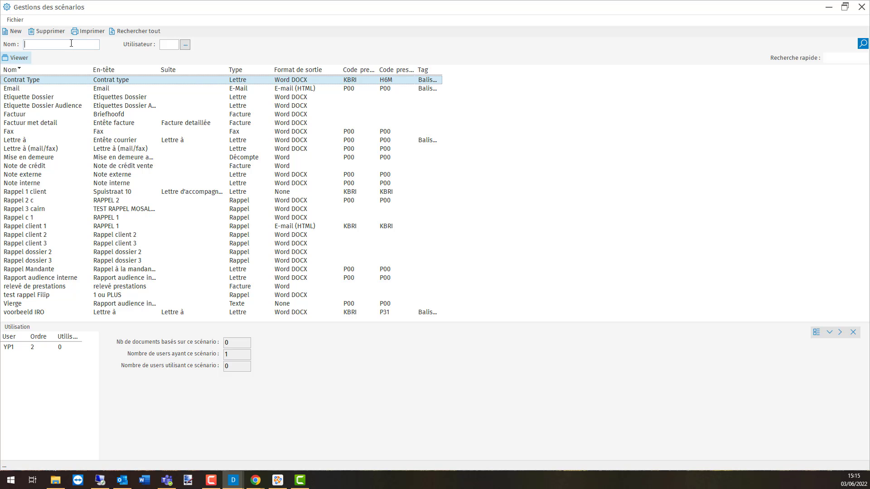
Step: Filter the scenarios by the name "contr" and open the definition of the Contrat Type scenario
{"action": "left_click", "coordinate": [71, 43]}
{"action": "type", "text": "contr"}
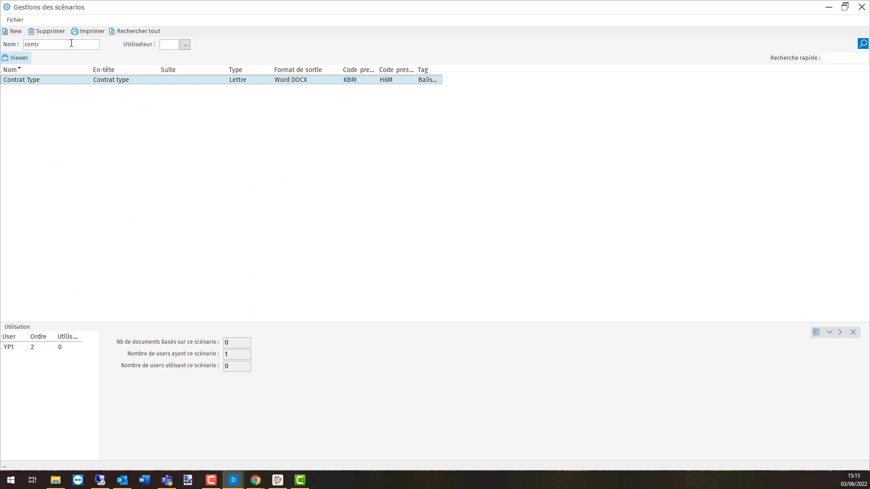
{"action": "right_click", "coordinate": [128, 79]}
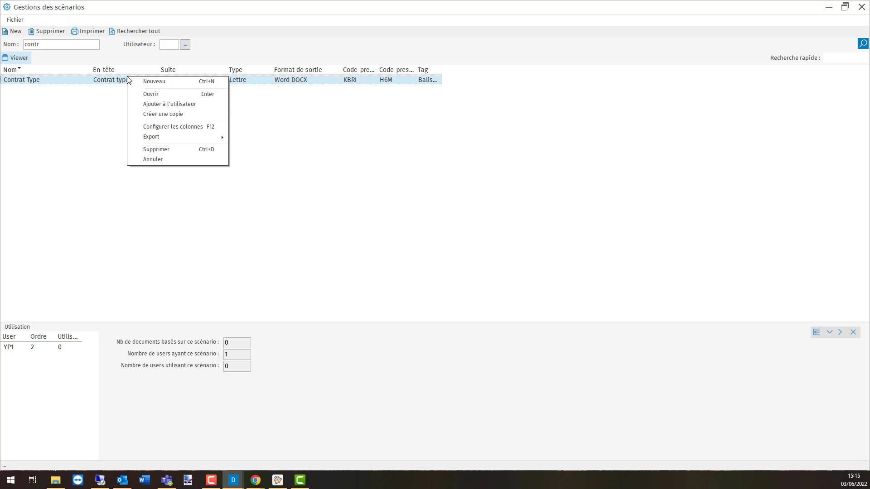
{"action": "left_click", "coordinate": [109, 82]}
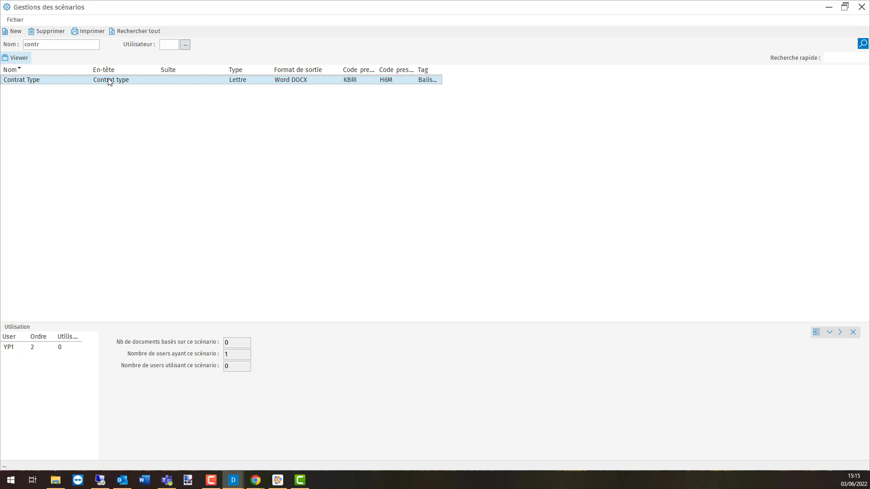
{"action": "double_click", "coordinate": [109, 82]}
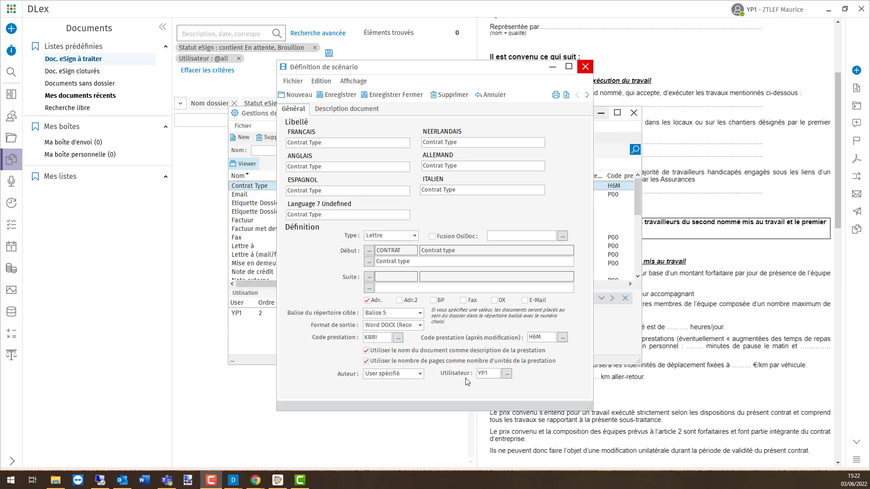
Step: Clear the author (Auteur) setting in the Contrat Type scenario definition, and save and close the definition
{"action": "left_click", "coordinate": [414, 376]}
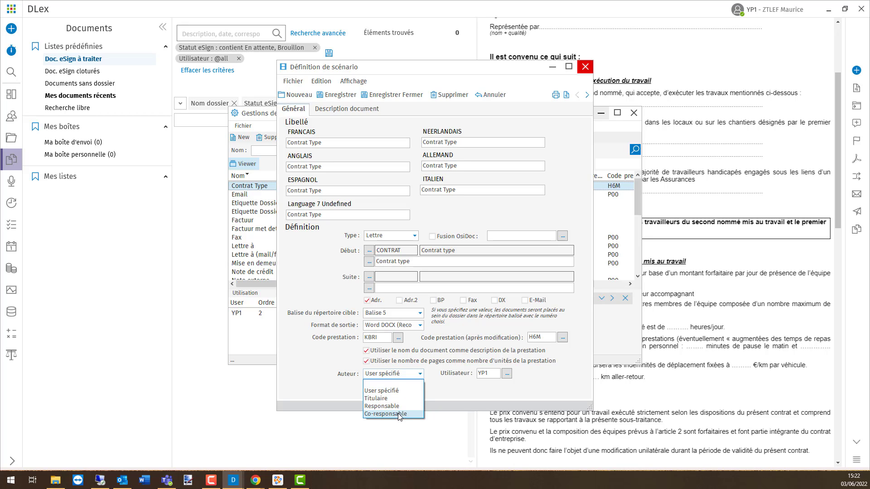
{"action": "left_click", "coordinate": [403, 383]}
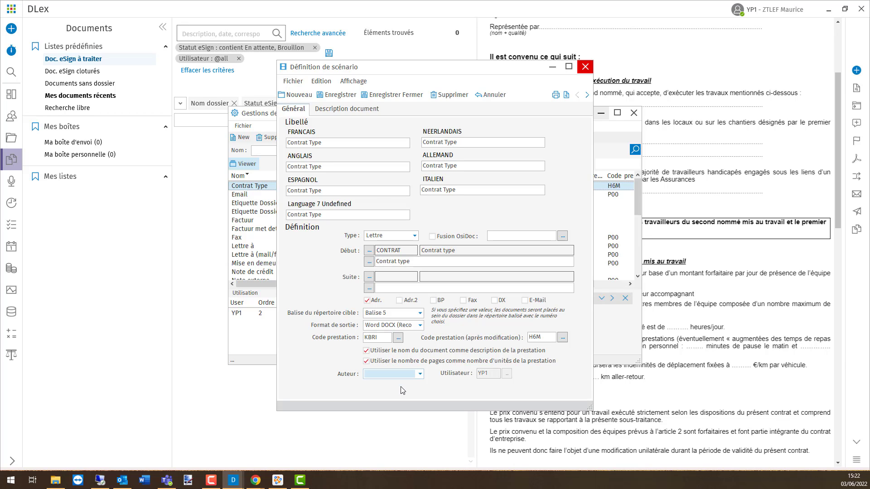
{"action": "left_click", "coordinate": [328, 95]}
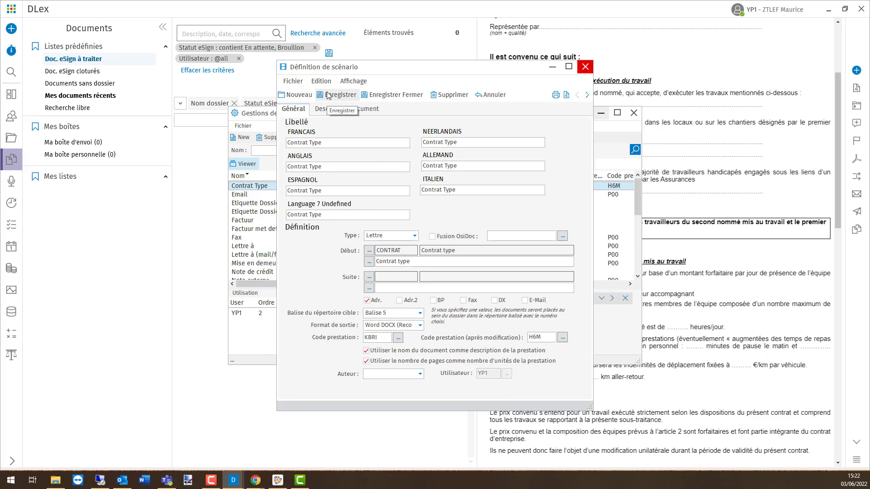
{"action": "left_click", "coordinate": [392, 94]}
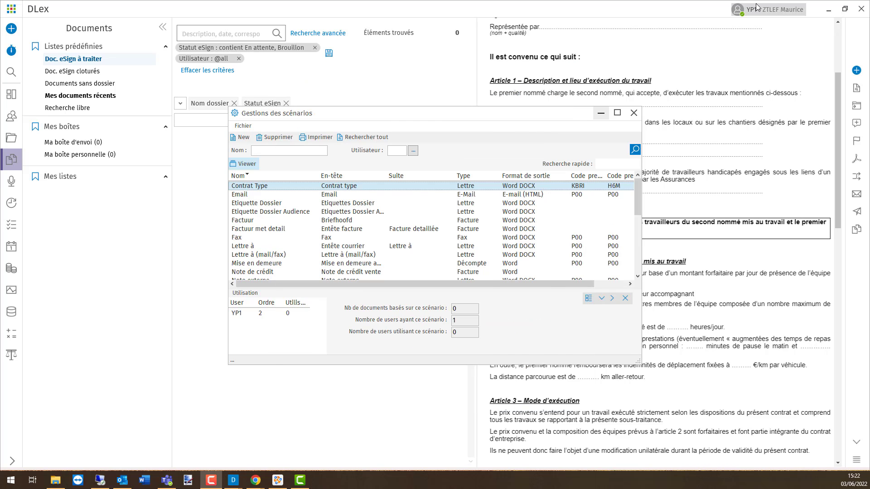
Step: Set the default document author (Auteur par défaut) to User courant in the personal configuration (Ma configuration), and save and close it
{"action": "left_click", "coordinate": [756, 7]}
{"action": "mouse_move", "coordinate": [652, 113]}
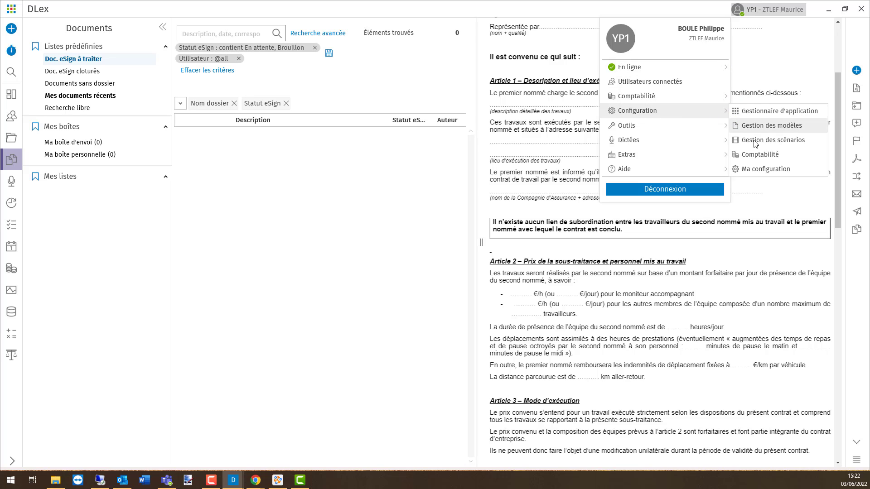
{"action": "left_click", "coordinate": [755, 169]}
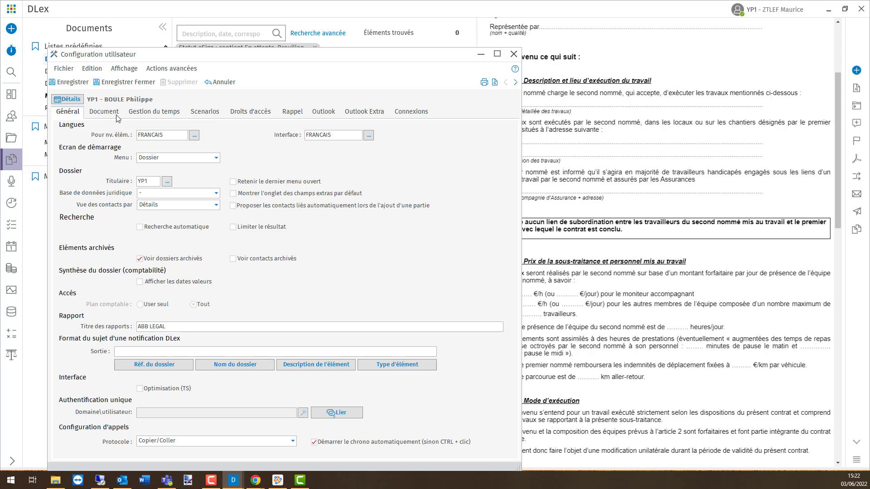
{"action": "left_click", "coordinate": [105, 112]}
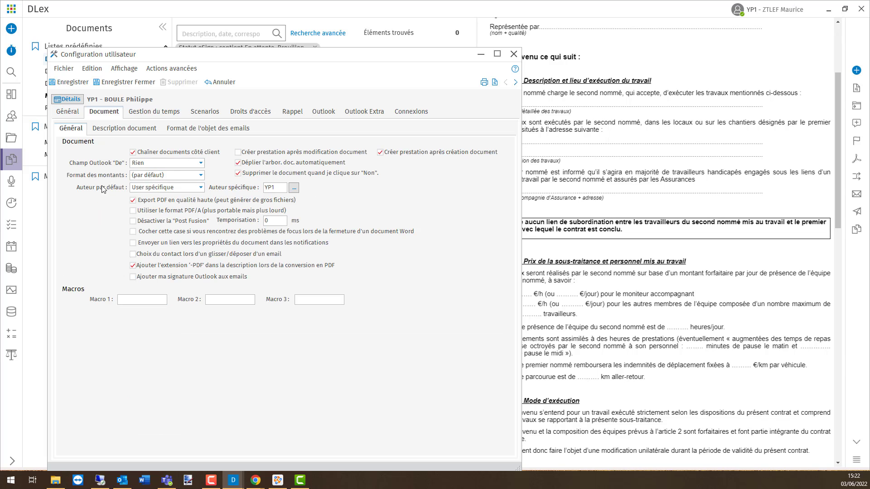
{"action": "left_click", "coordinate": [180, 188]}
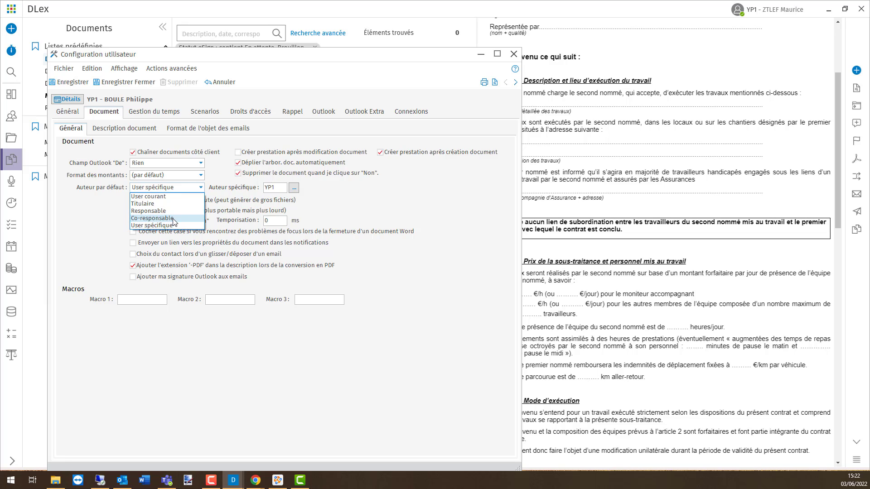
{"action": "left_click", "coordinate": [165, 197]}
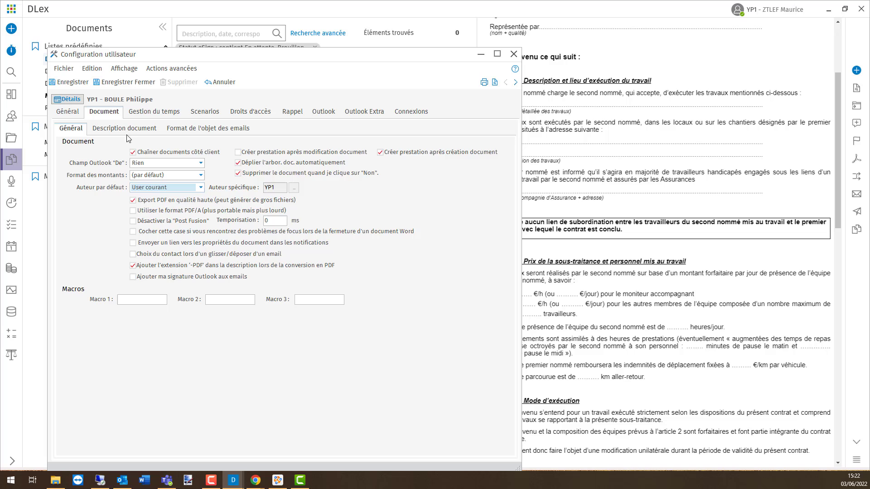
{"action": "left_click", "coordinate": [128, 86]}
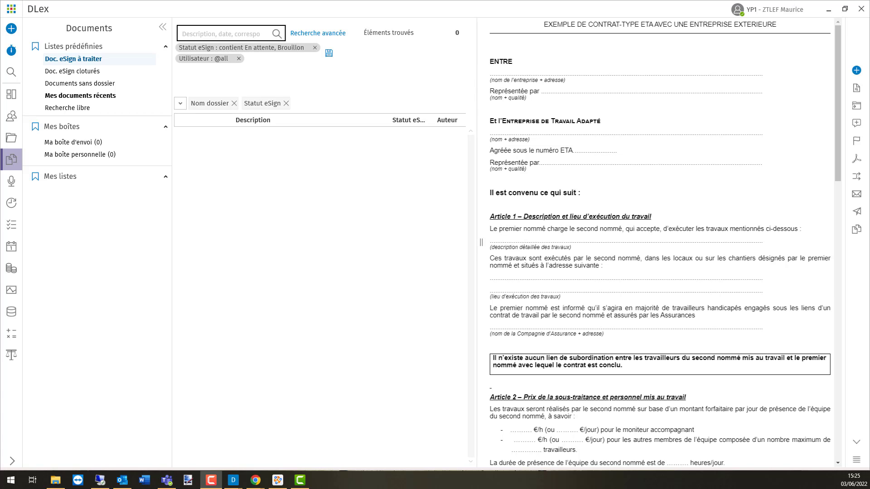
Step: Open the ATTILA / ROME dossier from the list of the 20 most recent dossiers
{"action": "left_click", "coordinate": [10, 136]}
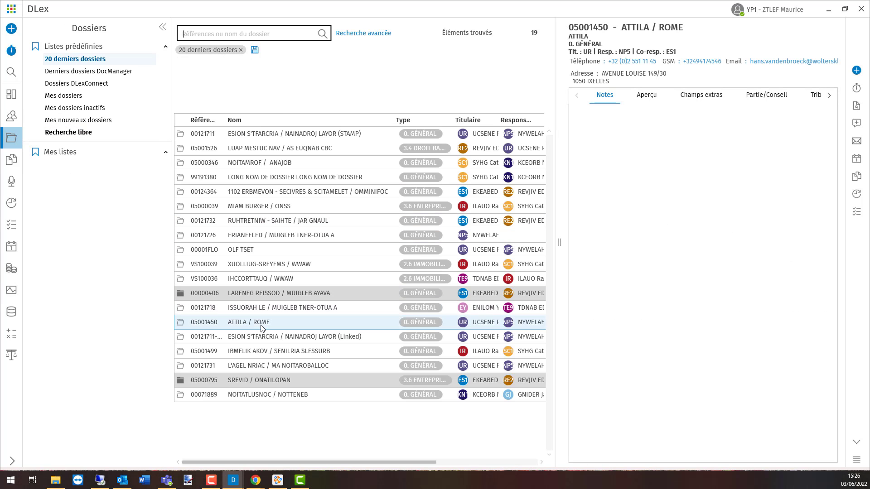
{"action": "left_click", "coordinate": [261, 325]}
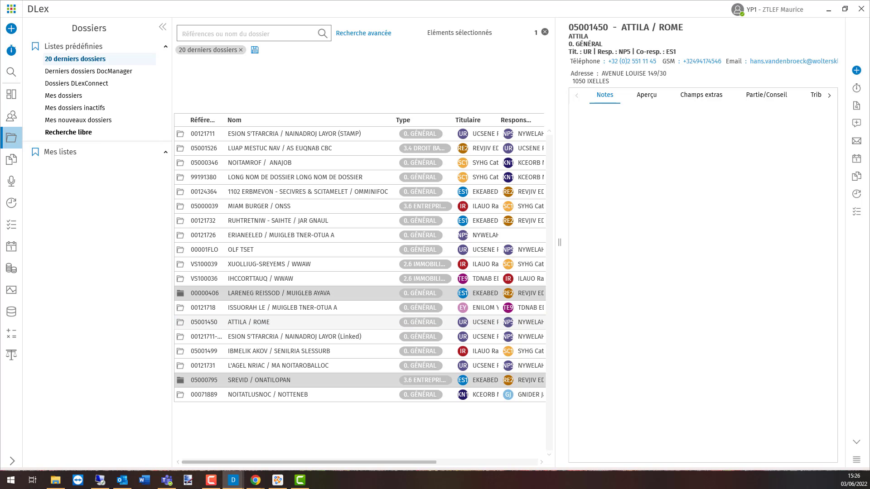
{"action": "left_click_drag", "start_coordinate": [869, 39], "coordinate": [182, 1]}
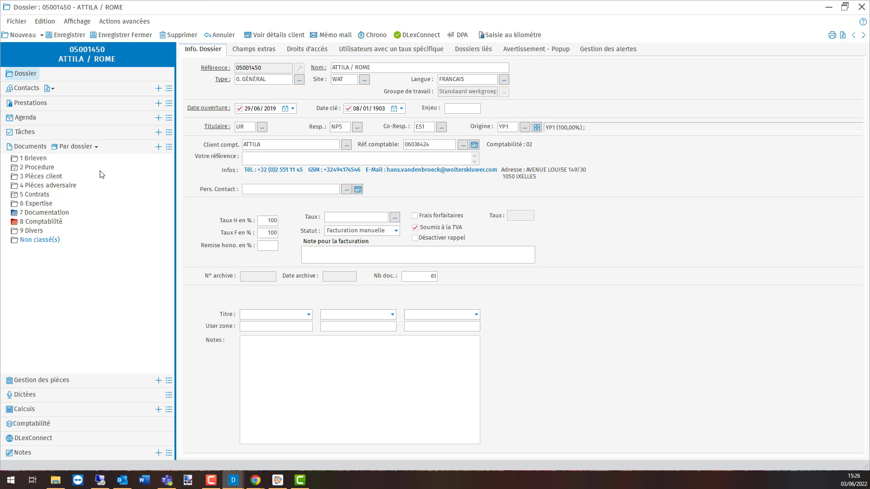
Step: Start a new document in the dossier with the Contrat Type scenario and select user YP1 as its author
{"action": "left_click", "coordinate": [157, 149]}
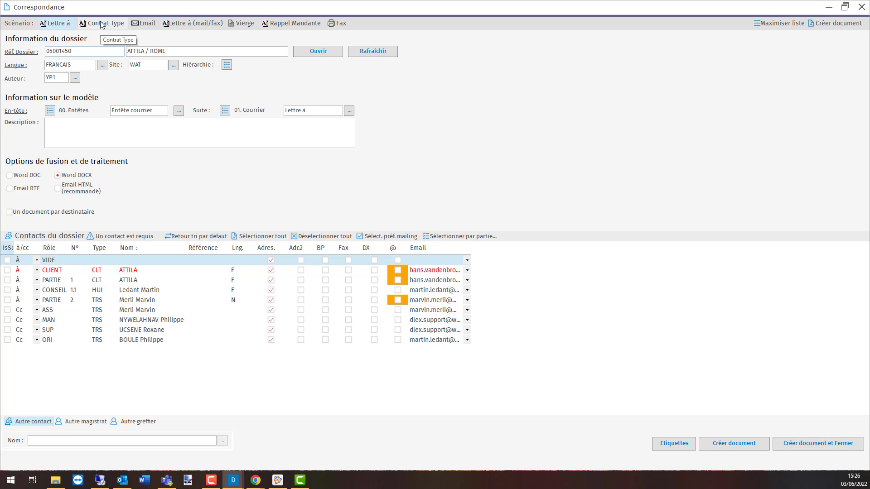
{"action": "left_click", "coordinate": [102, 23]}
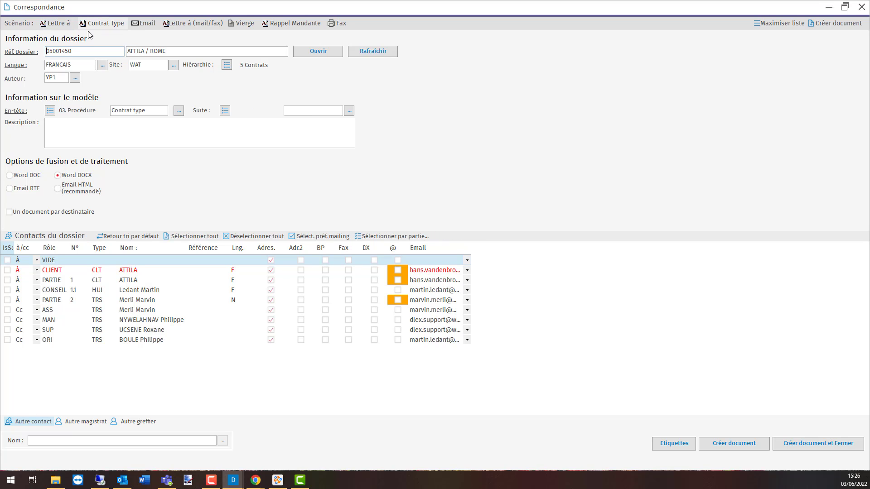
{"action": "double_click", "coordinate": [47, 77]}
{"action": "left_click", "coordinate": [75, 78]}
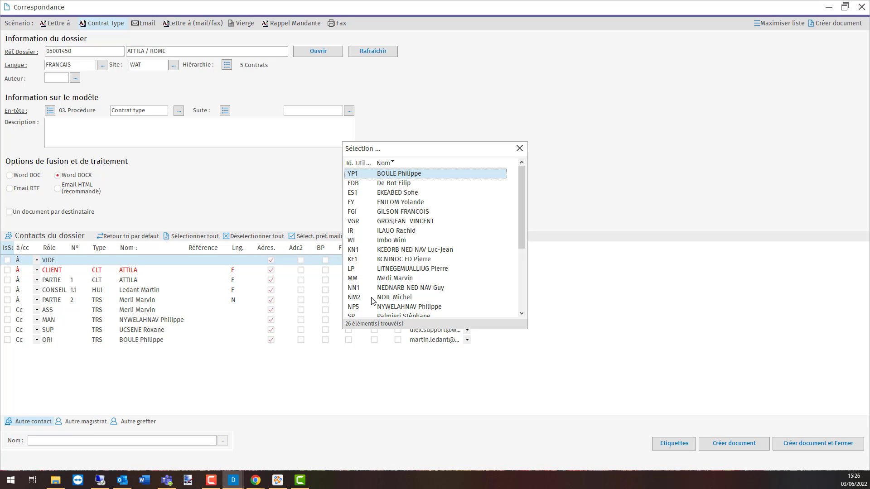
{"action": "double_click", "coordinate": [402, 174]}
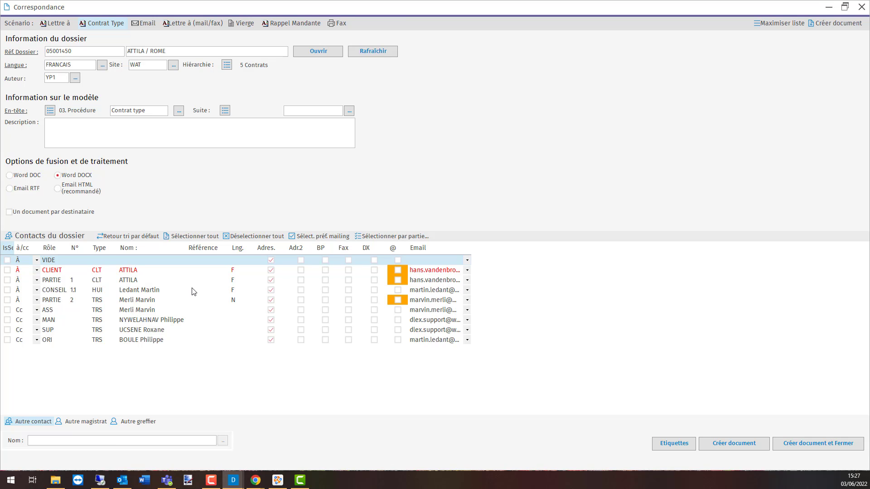
Step: Select the CONSEIL 1.1 and PARTIE 2 contacts as recipients and create the contract document
{"action": "left_click", "coordinate": [7, 290]}
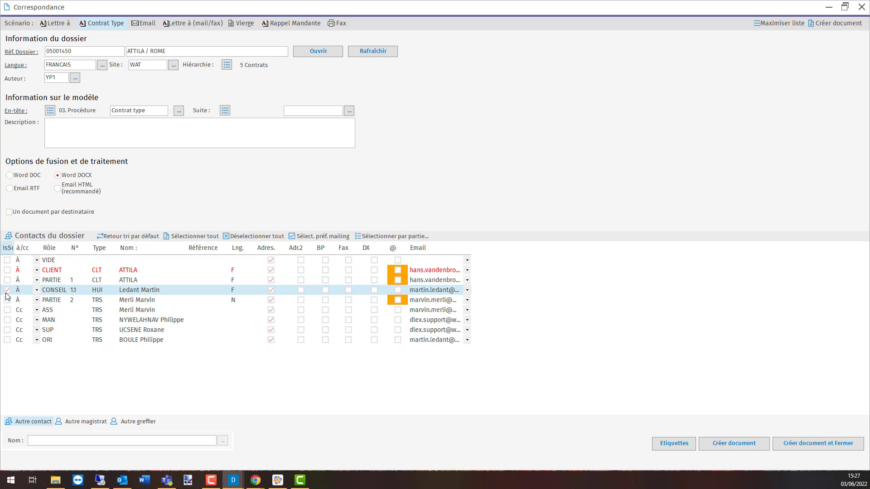
{"action": "left_click", "coordinate": [7, 299]}
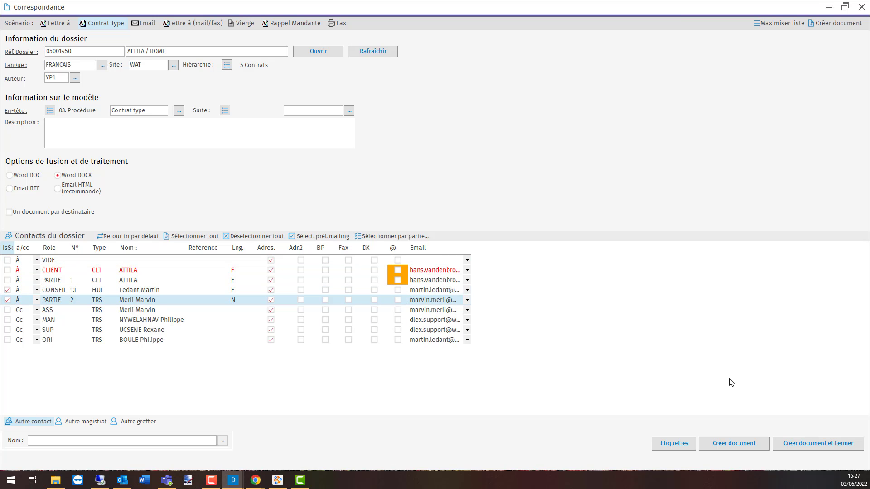
{"action": "left_click", "coordinate": [745, 439]}
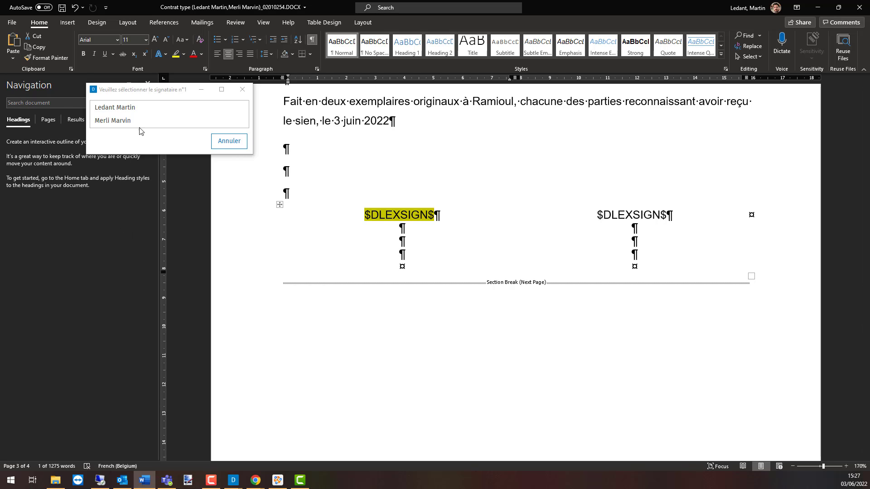
Step: Assign the CONSEIL contact as signer 1, try Code SMS with a +32 phone prefix, and validate with only Écrit à la main enabled
{"action": "left_click", "coordinate": [144, 112]}
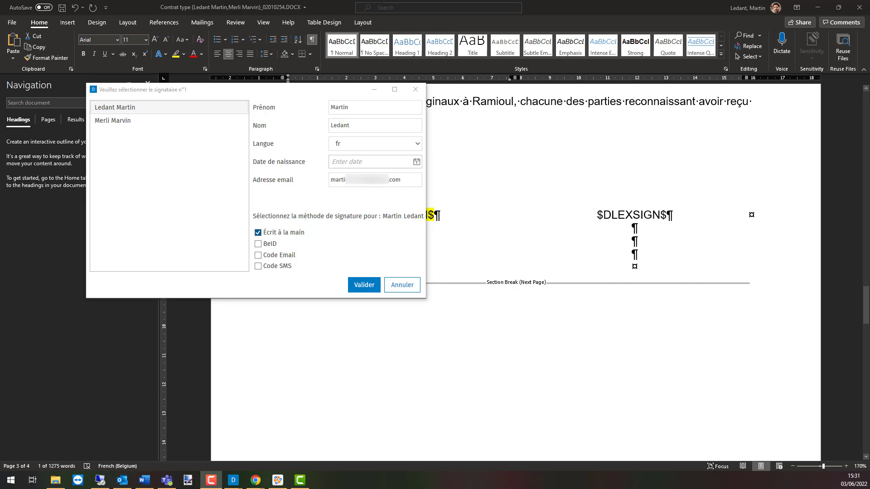
{"action": "left_click", "coordinate": [269, 267]}
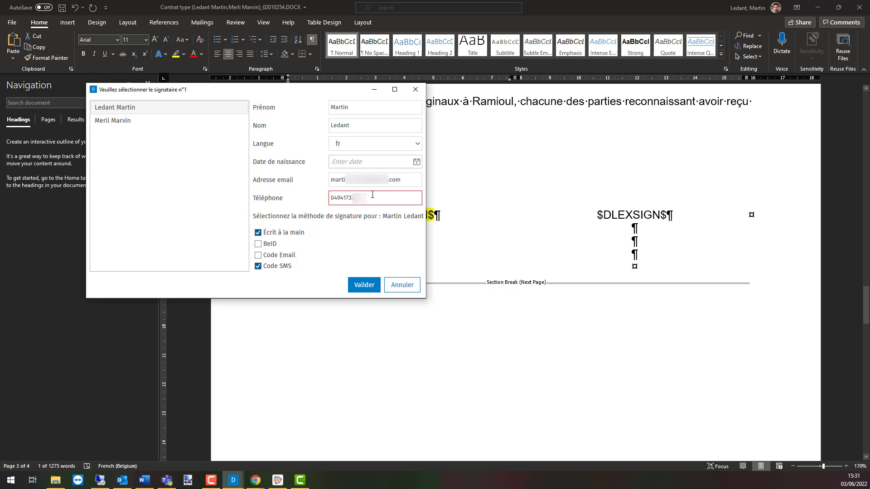
{"action": "mouse_move", "coordinate": [351, 198]}
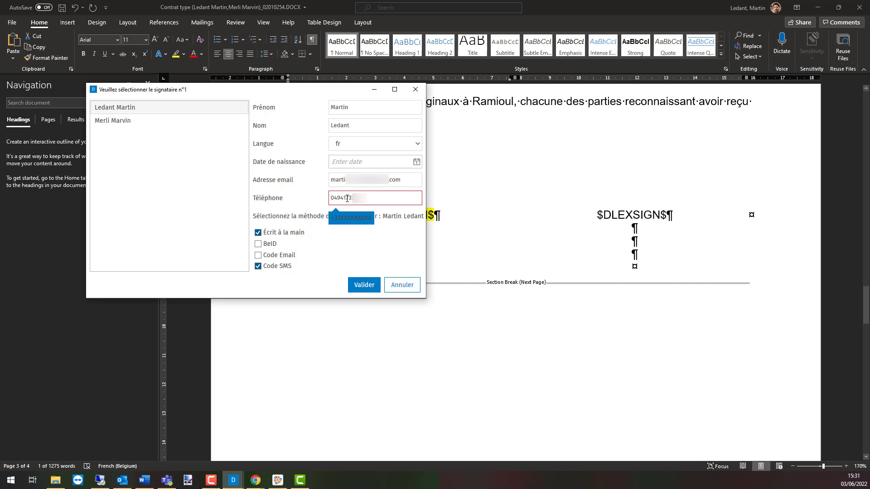
{"action": "left_click_drag", "start_coordinate": [335, 200], "coordinate": [325, 200]}
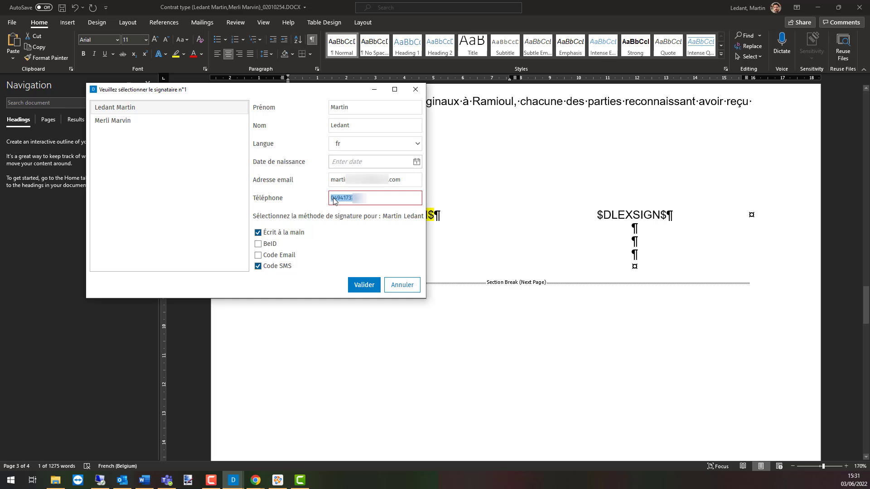
{"action": "left_click", "coordinate": [334, 202]}
{"action": "key", "text": "BackSpace"}
{"action": "type", "text": "+32"}
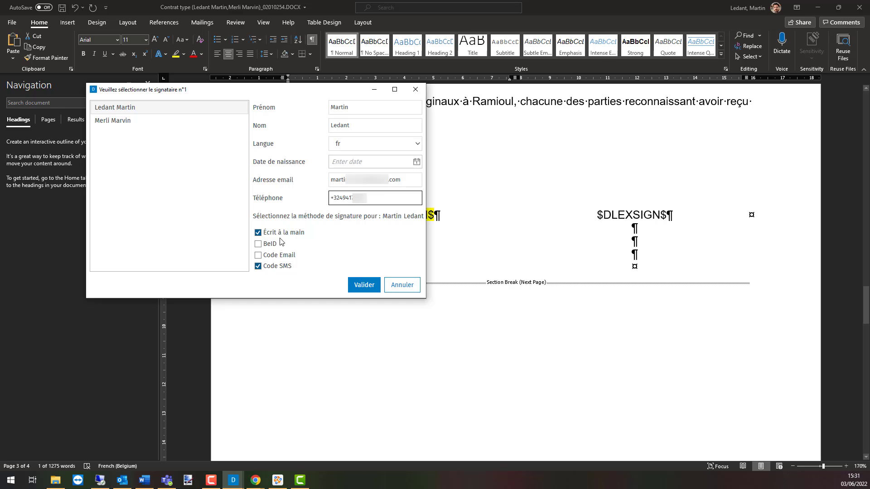
{"action": "left_click", "coordinate": [259, 266]}
{"action": "left_click", "coordinate": [365, 285]}
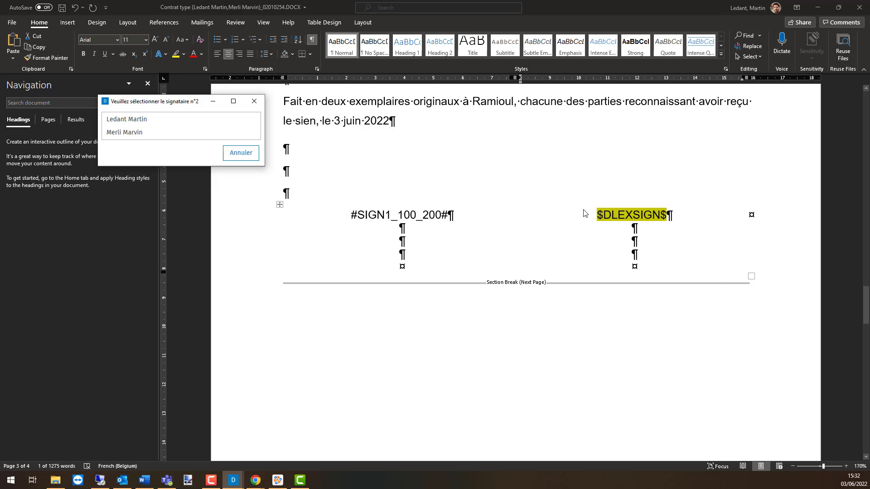
Step: Assign the PARTIE 2 contact as signer 2 with the Écrit à la main signature method and validate
{"action": "left_click", "coordinate": [134, 135]}
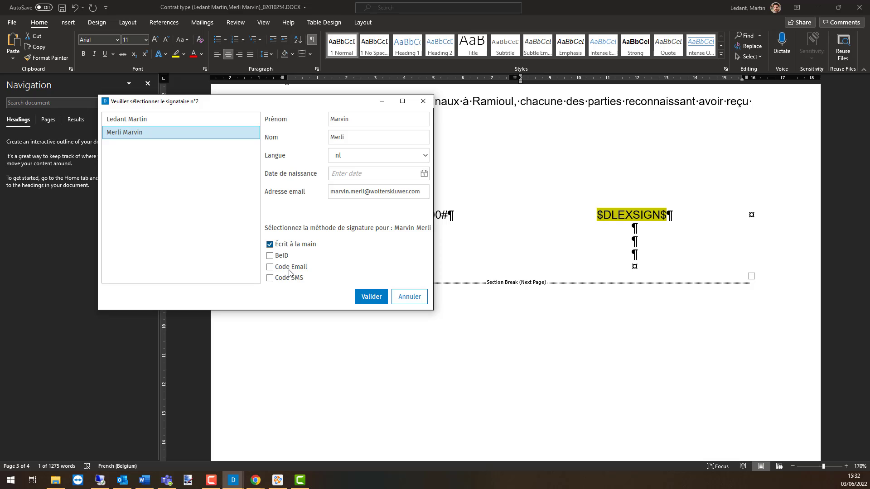
{"action": "left_click", "coordinate": [371, 297]}
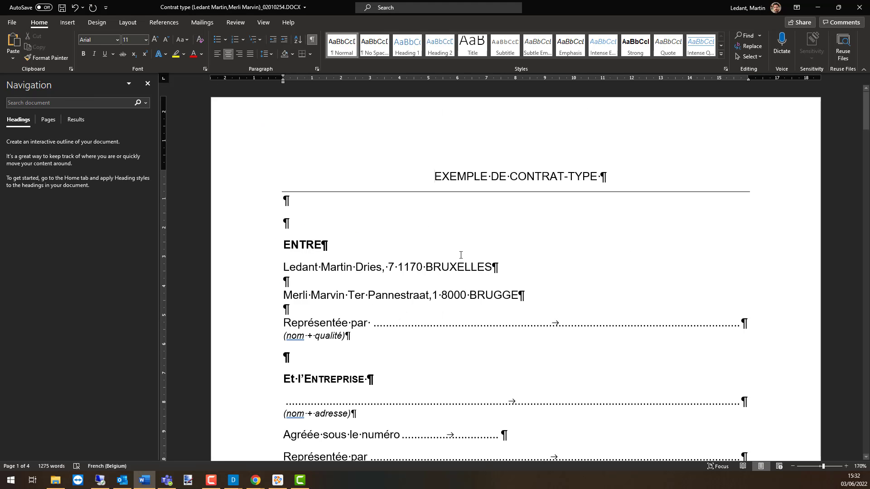
Step: Check the signature tags on page 3 of the generated contract, and close and save the document under the proposed description
{"action": "scroll", "coordinate": [461, 255], "scroll_direction": "down", "scroll_amount": 20}
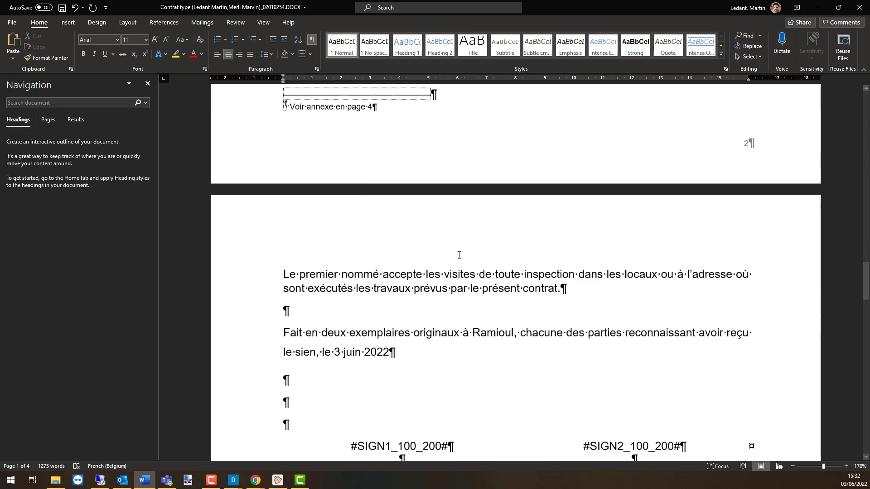
{"action": "scroll", "coordinate": [459, 255], "scroll_direction": "up", "scroll_amount": 20}
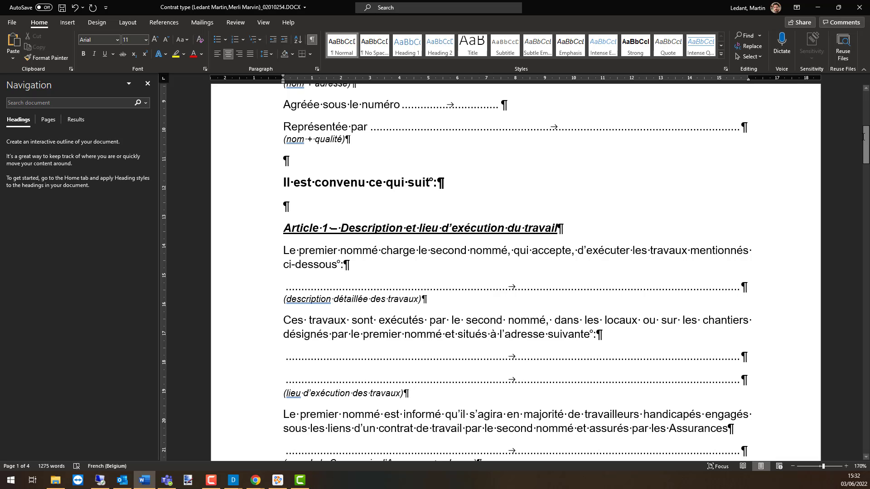
{"action": "left_click_drag", "start_coordinate": [863, 136], "coordinate": [861, 284]}
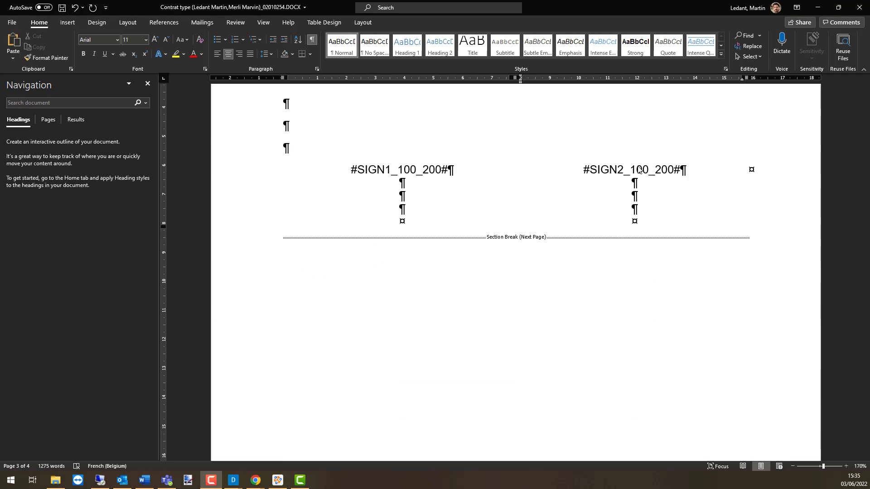
{"action": "left_click", "coordinate": [639, 169]}
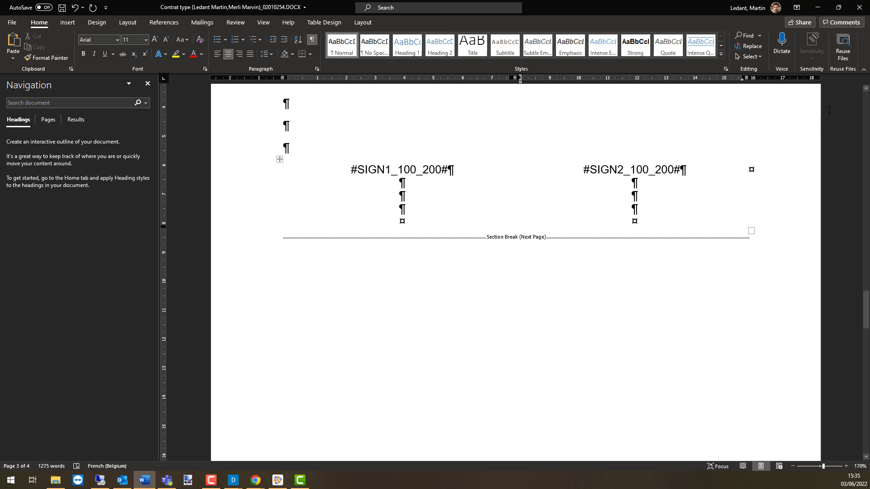
{"action": "left_click", "coordinate": [859, 8]}
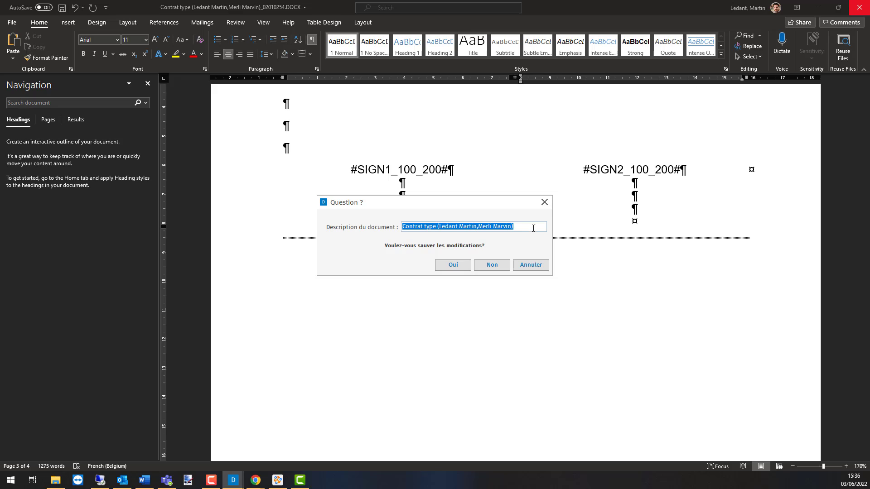
{"action": "left_click", "coordinate": [455, 267]}
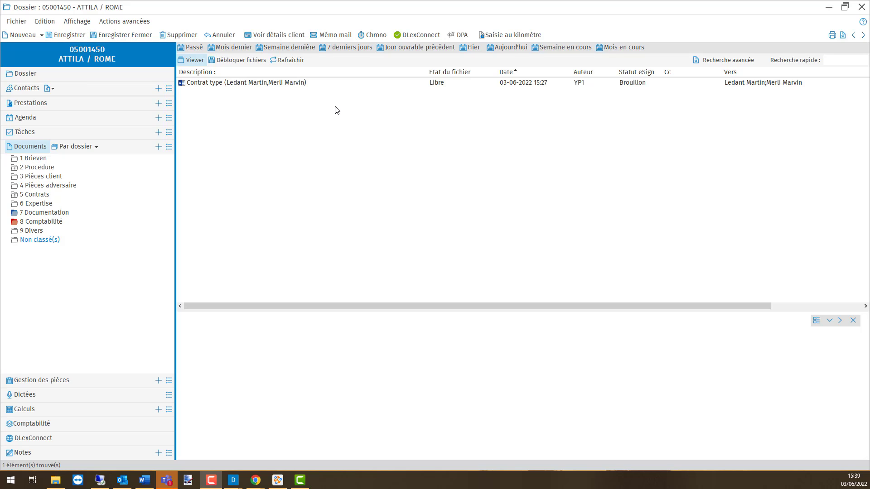
Step: Check the eSign options available for the Contrat type document, and close the ATTILA / ROME dossier
{"action": "right_click", "coordinate": [307, 87]}
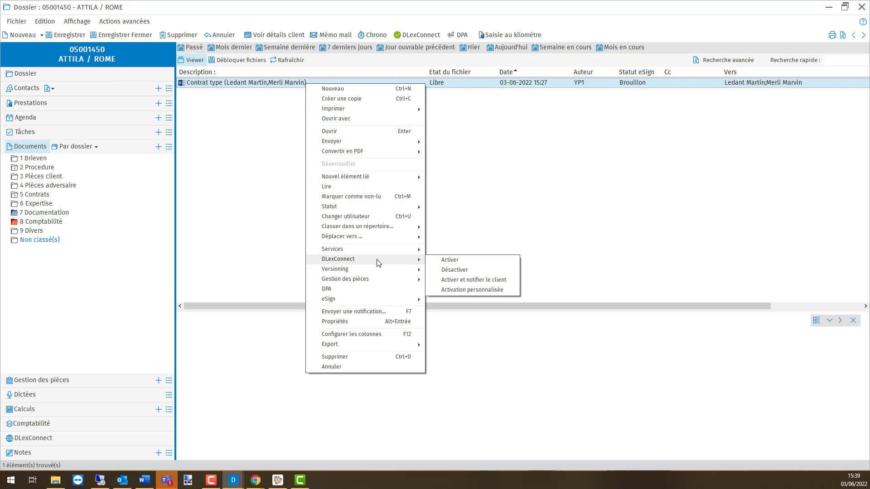
{"action": "mouse_move", "coordinate": [373, 301]}
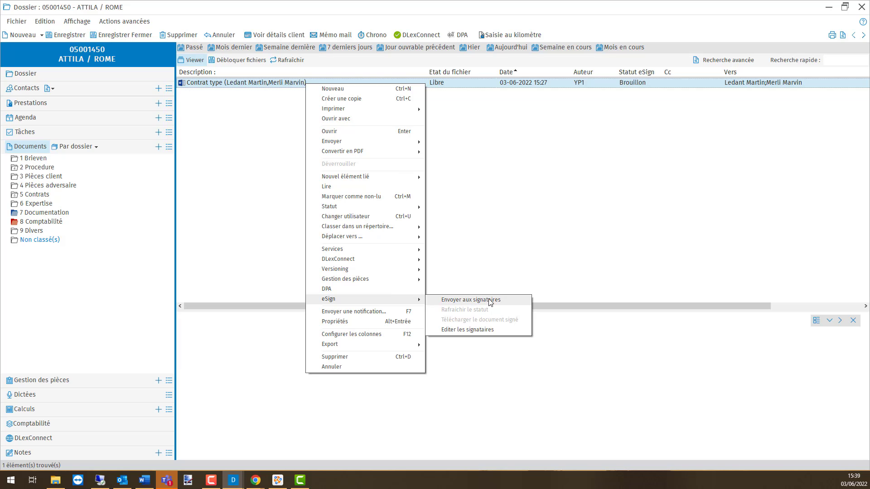
{"action": "left_click", "coordinate": [509, 229]}
{"action": "left_click", "coordinate": [861, 6]}
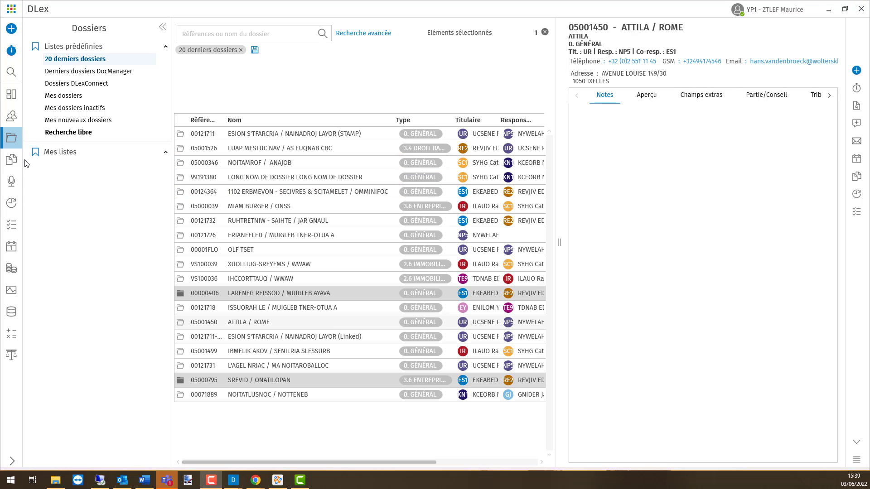
Step: Open the Doc. eSign à traiter list, select the draft contract, and place its preview below the list
{"action": "left_click", "coordinate": [12, 158]}
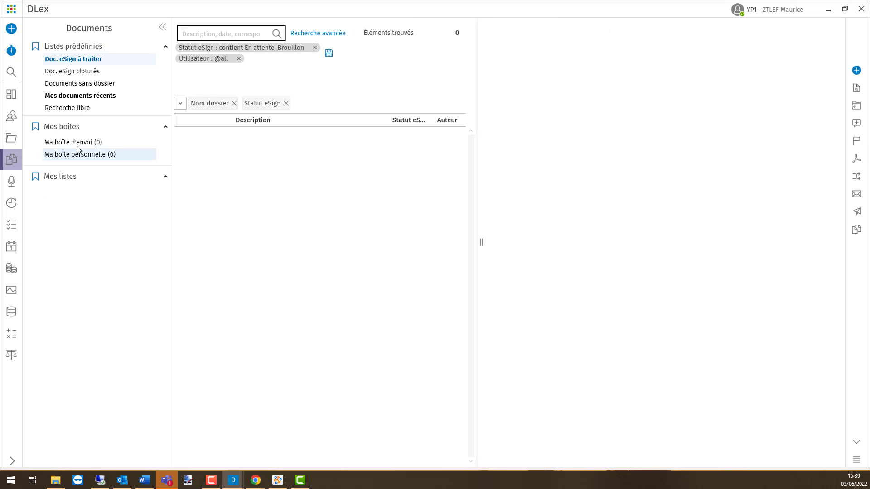
{"action": "left_click", "coordinate": [84, 63]}
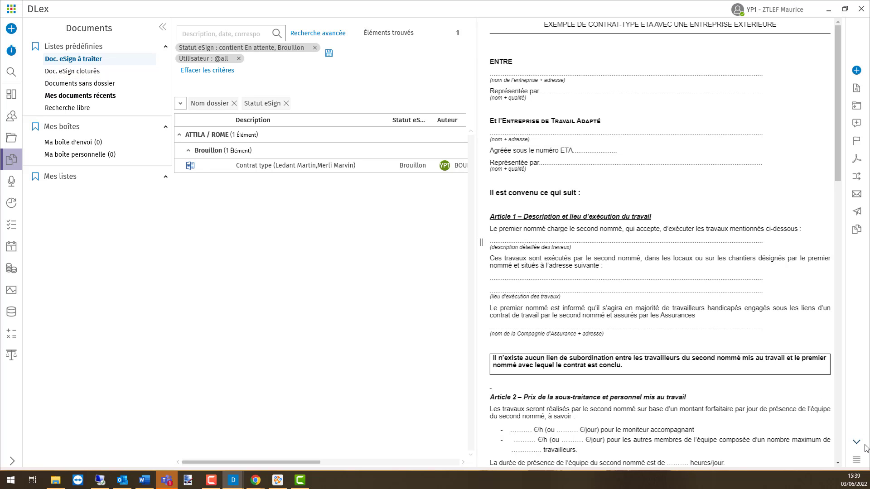
{"action": "left_click", "coordinate": [302, 169]}
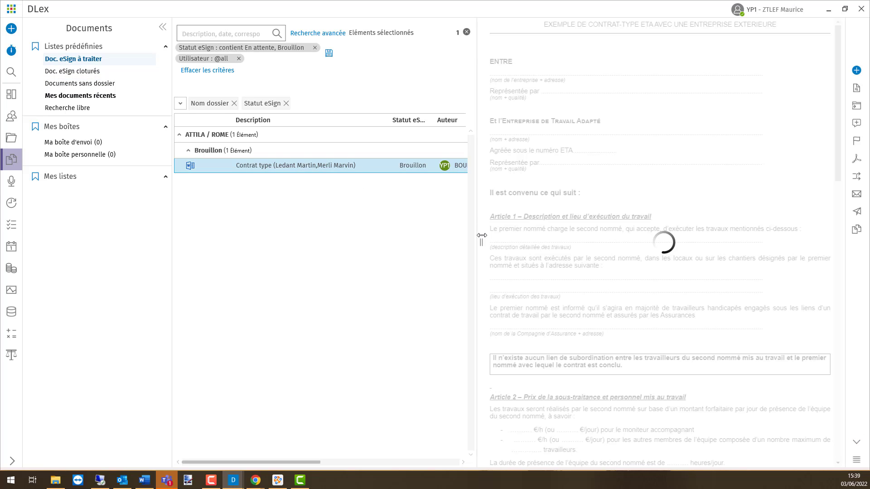
{"action": "left_click", "coordinate": [859, 443]}
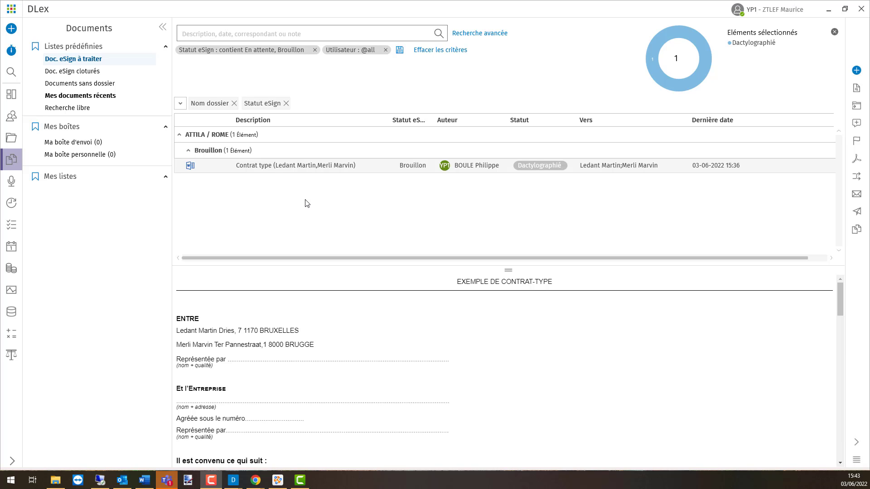
Step: Edit the draft contract's second signatory to allow Code Email in addition to Écrit à la main, and validate
{"action": "right_click", "coordinate": [297, 171]}
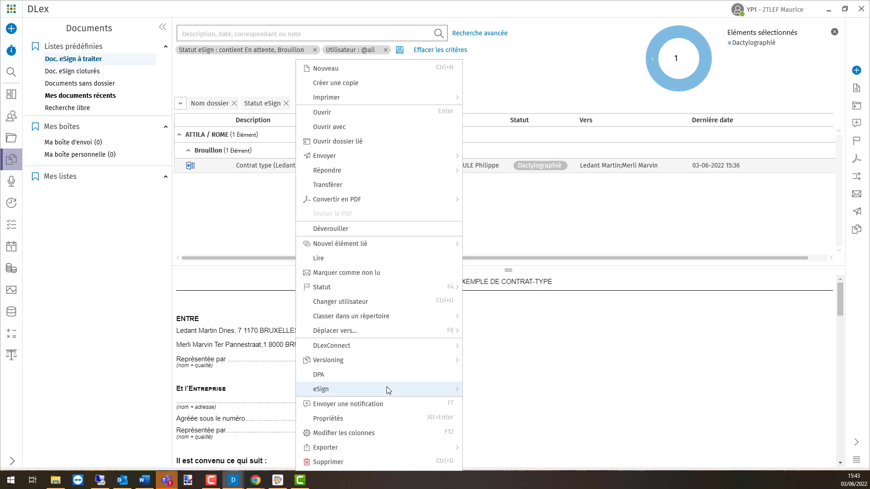
{"action": "mouse_move", "coordinate": [388, 391]}
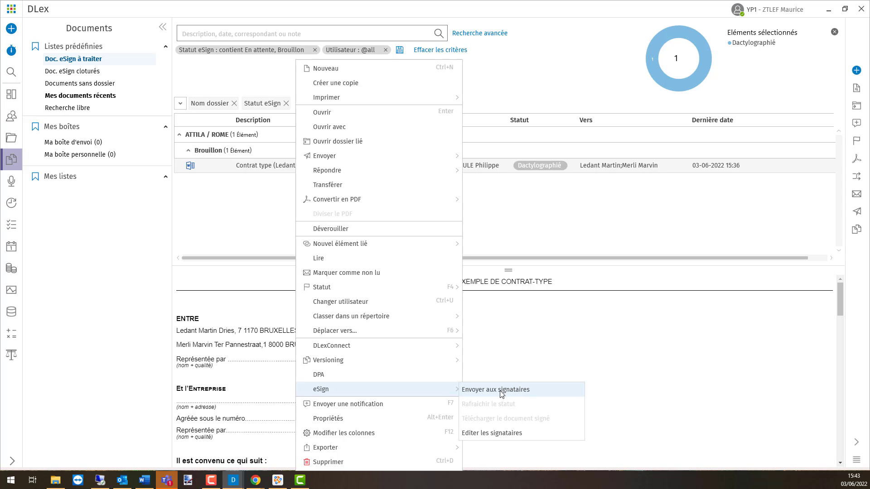
{"action": "left_click", "coordinate": [488, 435]}
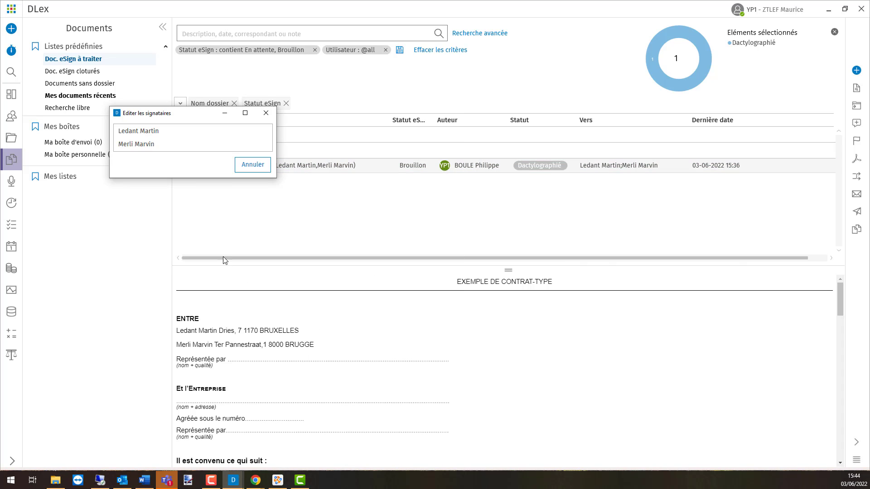
{"action": "left_click", "coordinate": [174, 148]}
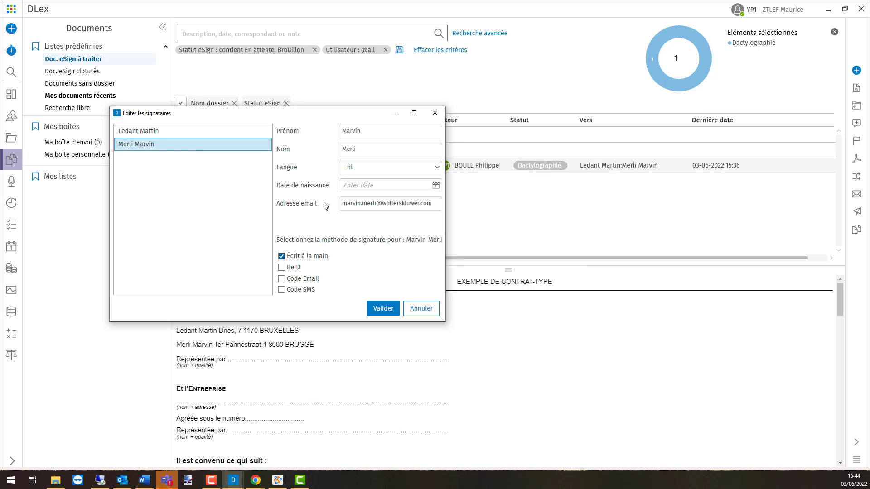
{"action": "left_click", "coordinate": [281, 291]}
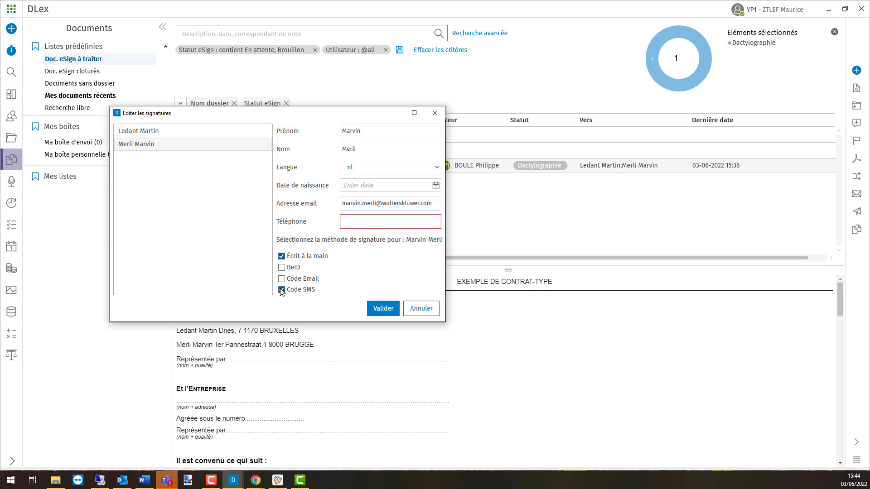
{"action": "left_click", "coordinate": [281, 290]}
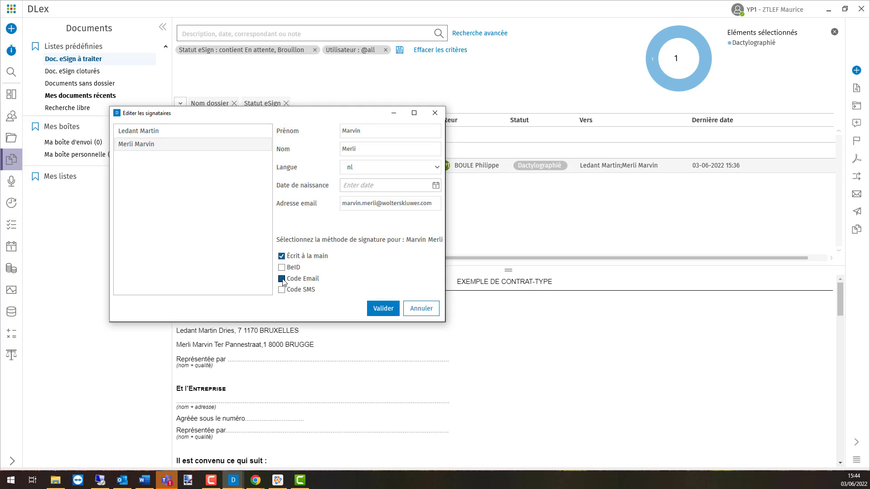
{"action": "left_click", "coordinate": [281, 278]}
{"action": "left_click", "coordinate": [383, 312]}
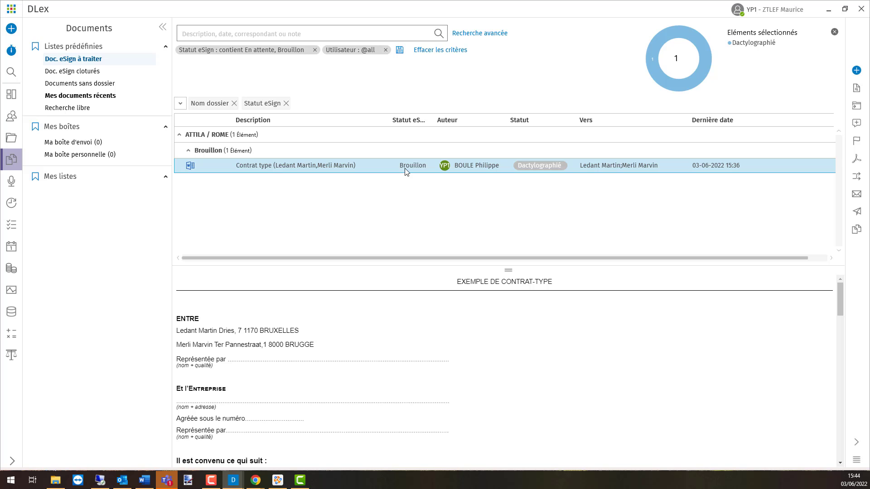
Step: Send the draft contract to its signatories through eSign
{"action": "right_click", "coordinate": [406, 171]}
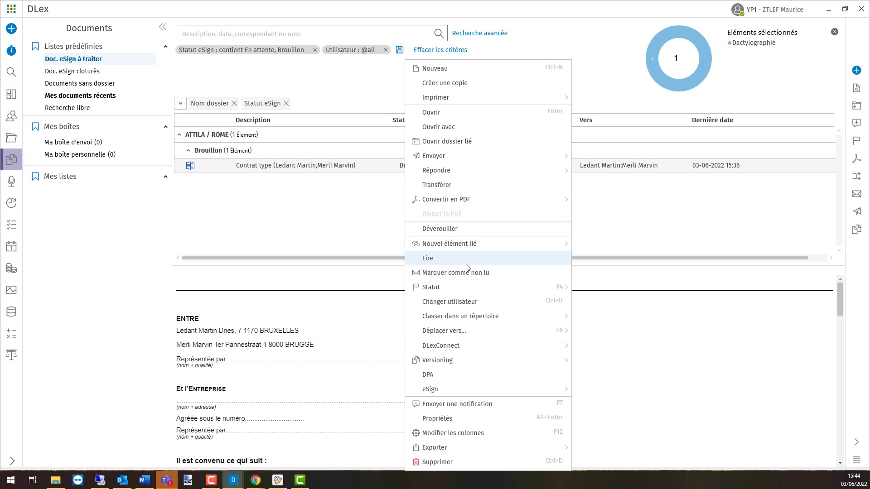
{"action": "mouse_move", "coordinate": [455, 385]}
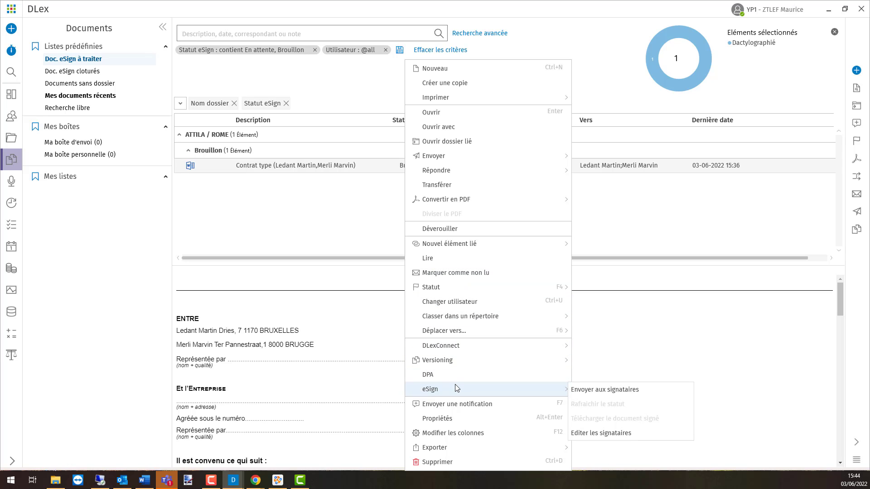
{"action": "left_click", "coordinate": [581, 393]}
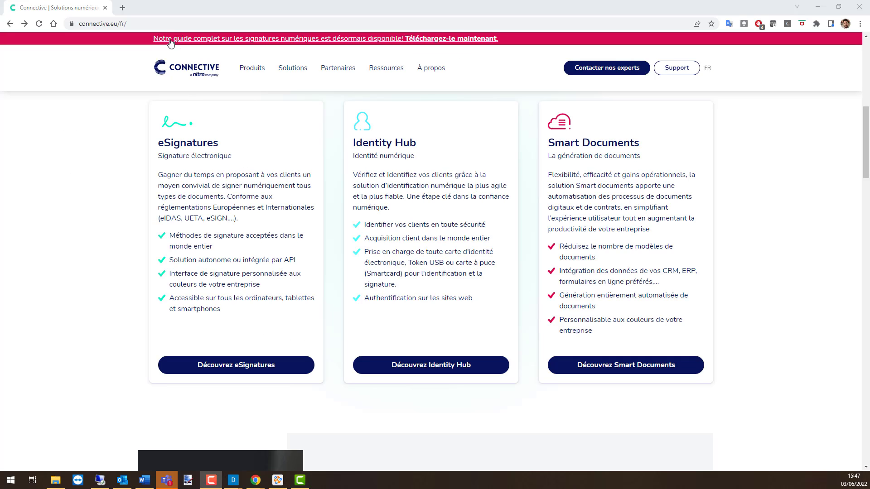
Step: Open the dlex.connective.eu document portal in the browser, and examine the newest contract's signatory details and actions
{"action": "left_click", "coordinate": [153, 20]}
{"action": "type", "text": "dlex."}
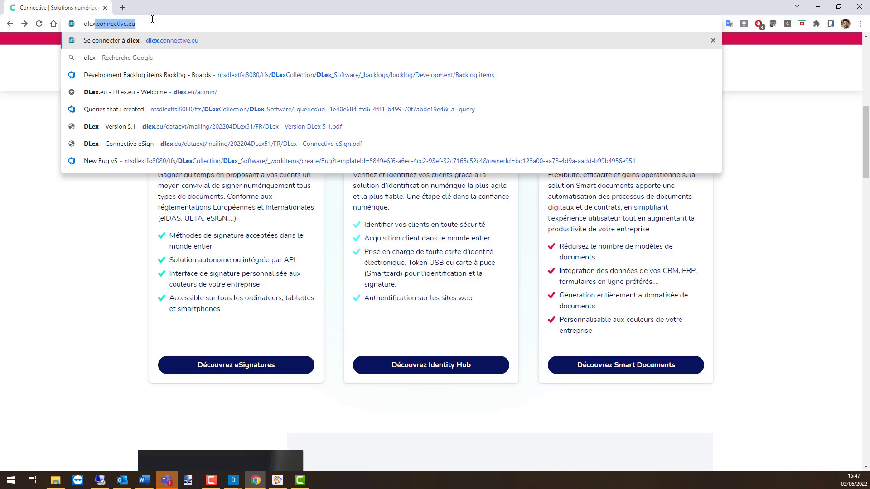
{"action": "key", "text": "Return"}
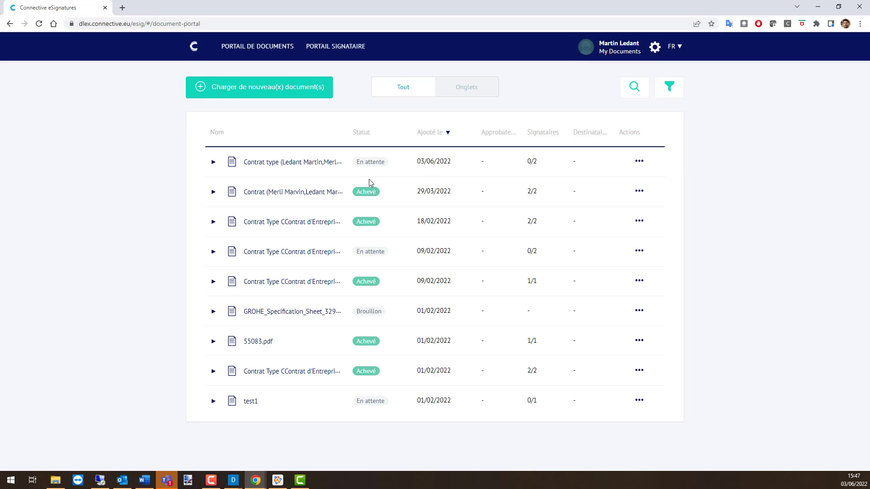
{"action": "left_click", "coordinate": [211, 166]}
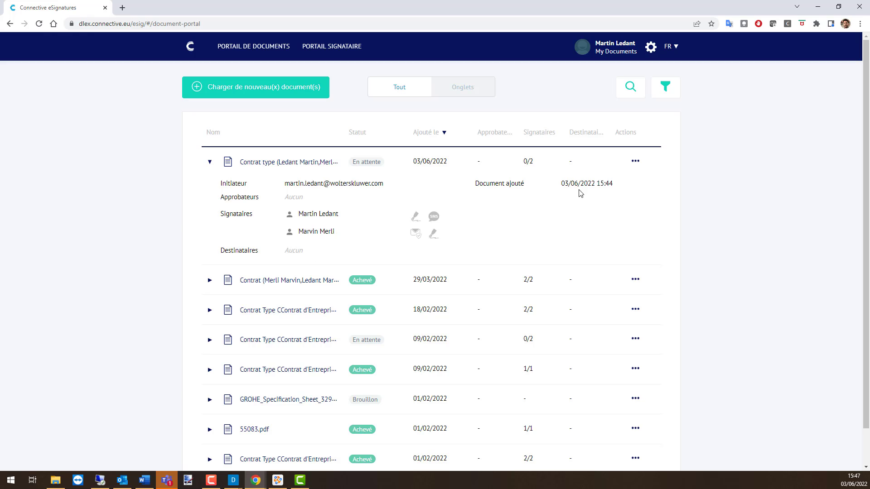
{"action": "left_click", "coordinate": [636, 162]}
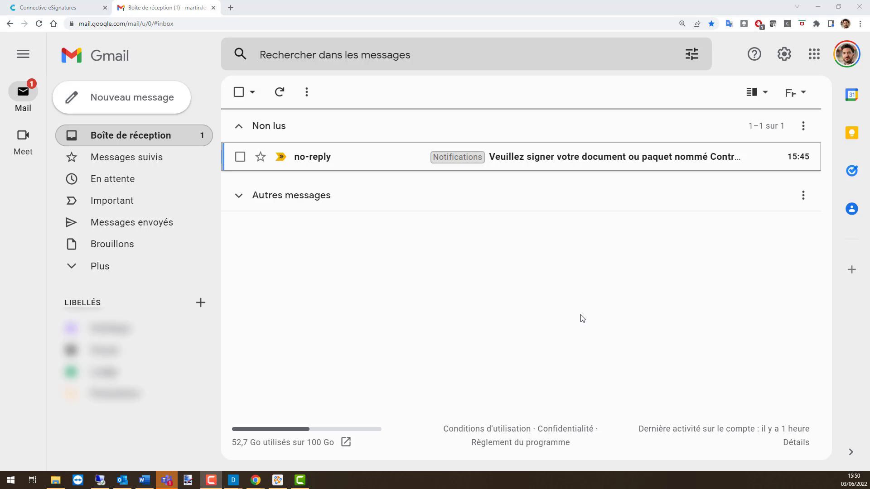
Step: Open the signature request e-mail in Gmail, follow its signing link, and go through the contract to its last page
{"action": "left_click", "coordinate": [521, 163]}
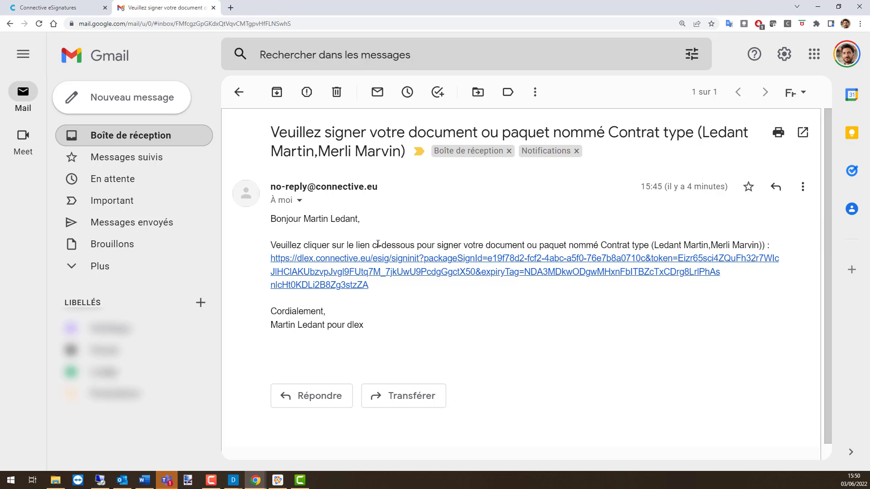
{"action": "left_click", "coordinate": [401, 266]}
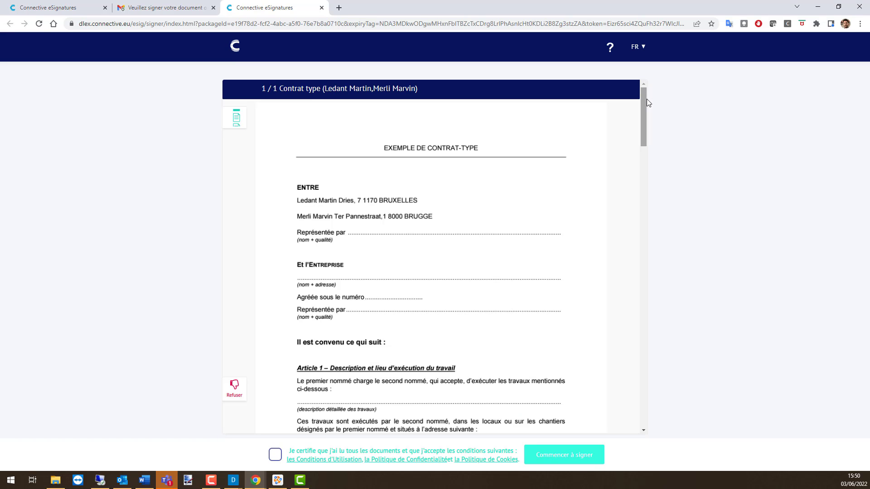
{"action": "mouse_move", "coordinate": [646, 99]}
{"action": "left_mouse_down"}
{"action": "mouse_move", "coordinate": [635, 208]}
{"action": "mouse_move", "coordinate": [643, 295]}
{"action": "mouse_move", "coordinate": [636, 404]}
{"action": "left_mouse_up"}
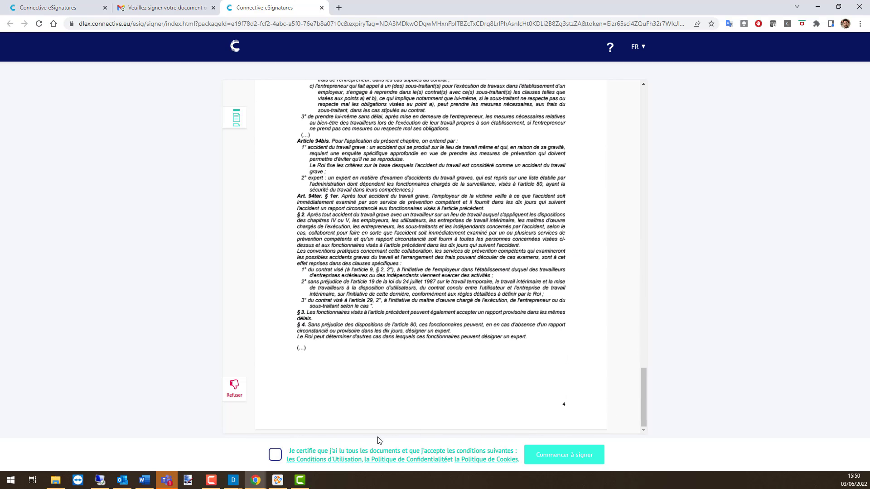
Step: Accept the signing conditions and sign signature field 1 with a hand-drawn signature using the Manual method
{"action": "left_click", "coordinate": [274, 454]}
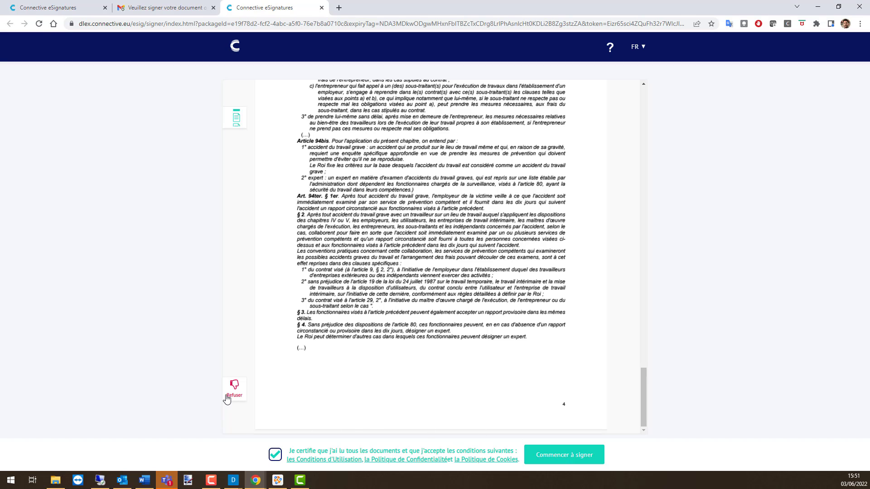
{"action": "left_click", "coordinate": [573, 456]}
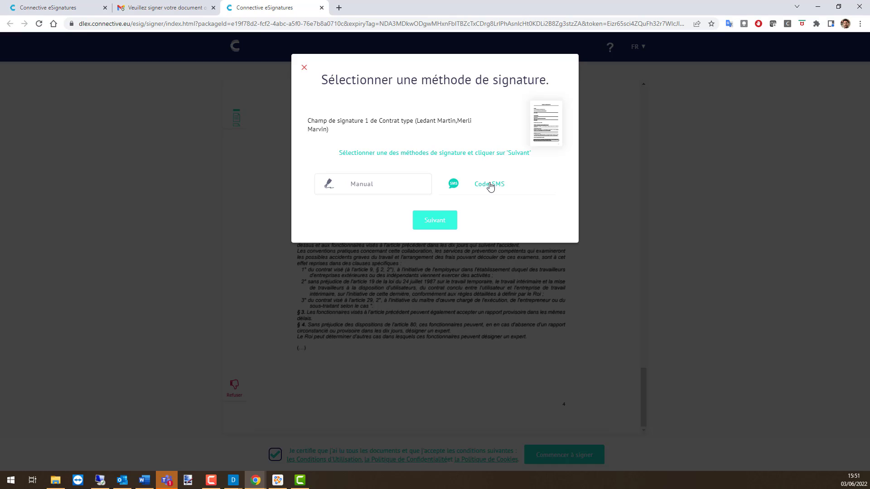
{"action": "left_click", "coordinate": [391, 189]}
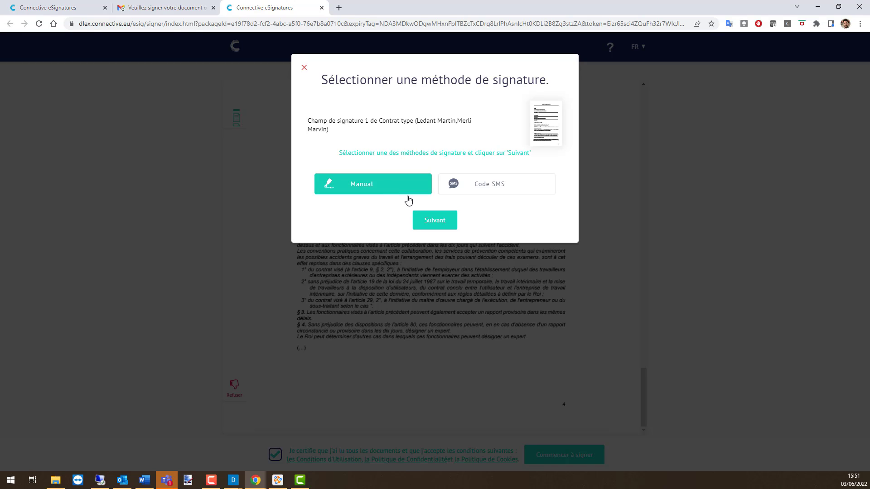
{"action": "left_click", "coordinate": [439, 224]}
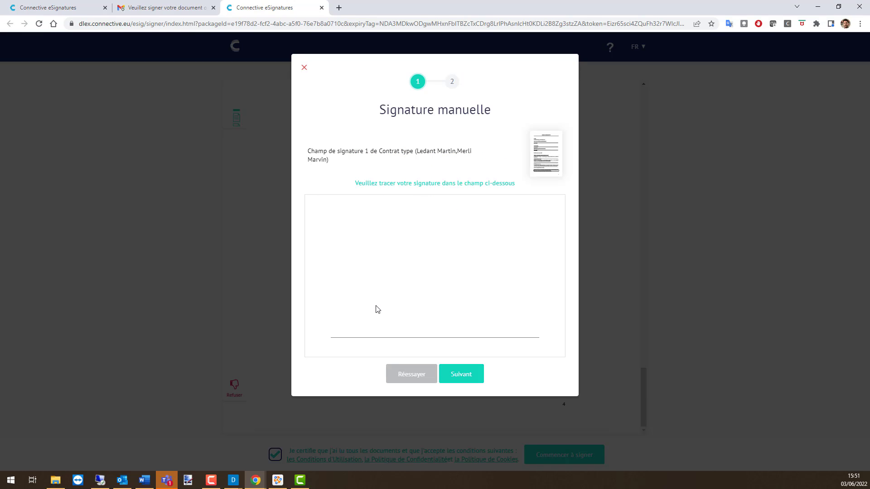
{"action": "mouse_move", "coordinate": [376, 304]}
{"action": "left_mouse_down"}
{"action": "mouse_move", "coordinate": [401, 287]}
{"action": "mouse_move", "coordinate": [438, 306]}
{"action": "mouse_move", "coordinate": [516, 294]}
{"action": "left_mouse_up"}
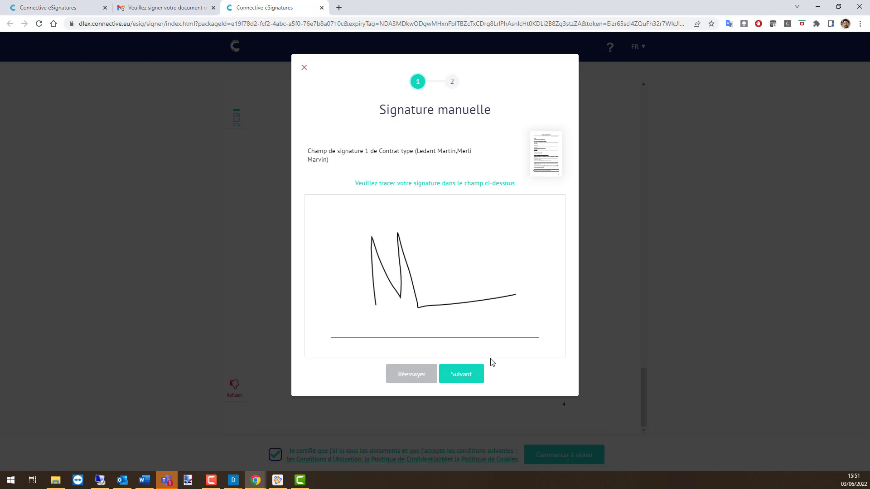
{"action": "left_click", "coordinate": [455, 380]}
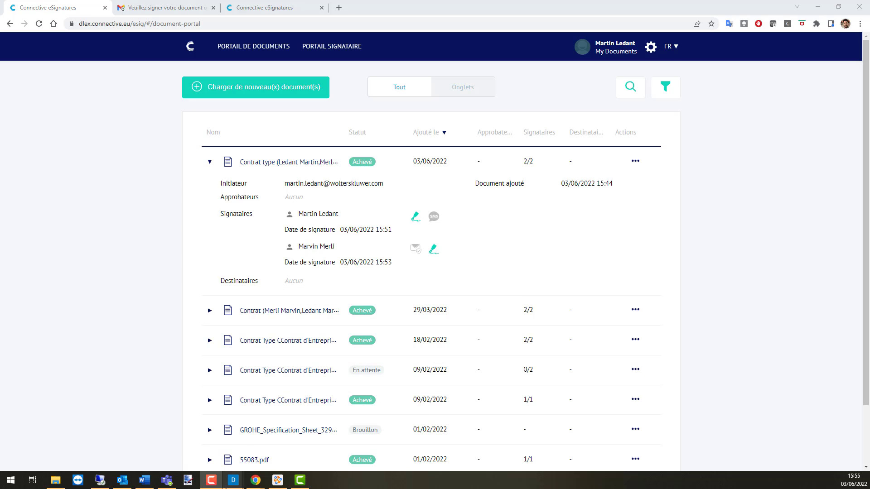
Step: Switch back to the DLex documents list and refresh the eSign status of the pending contract
{"action": "mouse_move", "coordinate": [232, 482]}
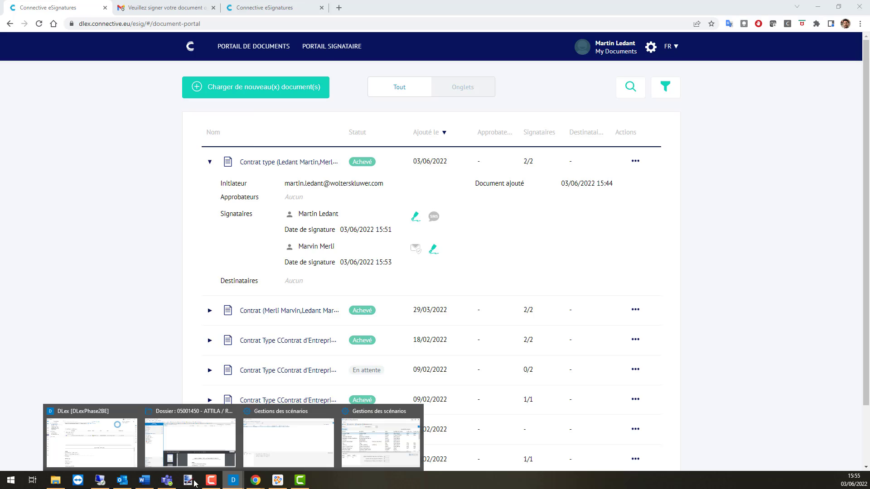
{"action": "left_click", "coordinate": [125, 451]}
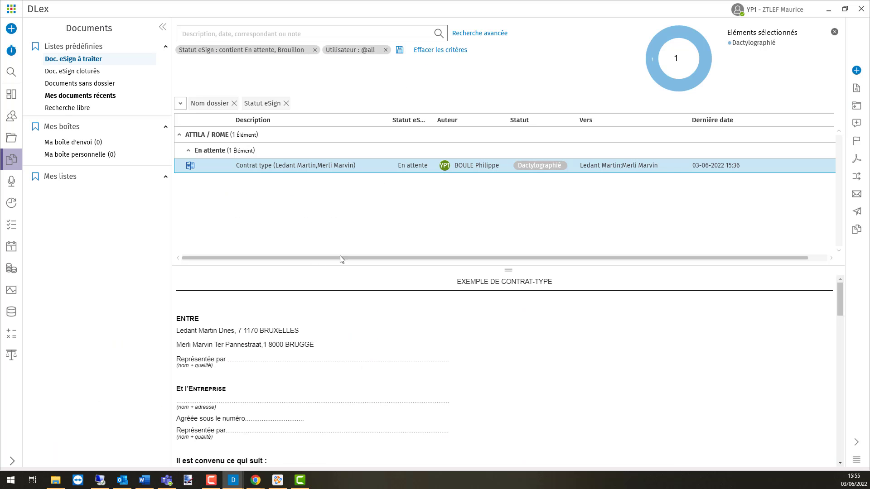
{"action": "right_click", "coordinate": [415, 167]}
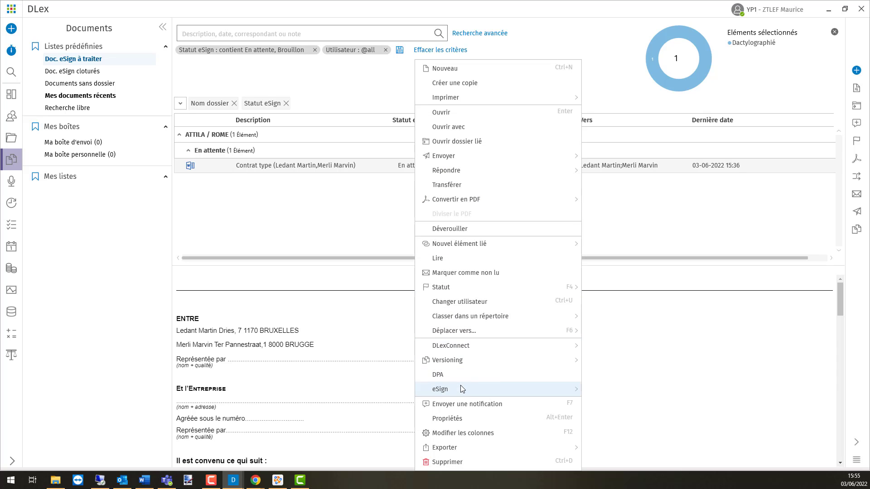
{"action": "mouse_move", "coordinate": [476, 393]}
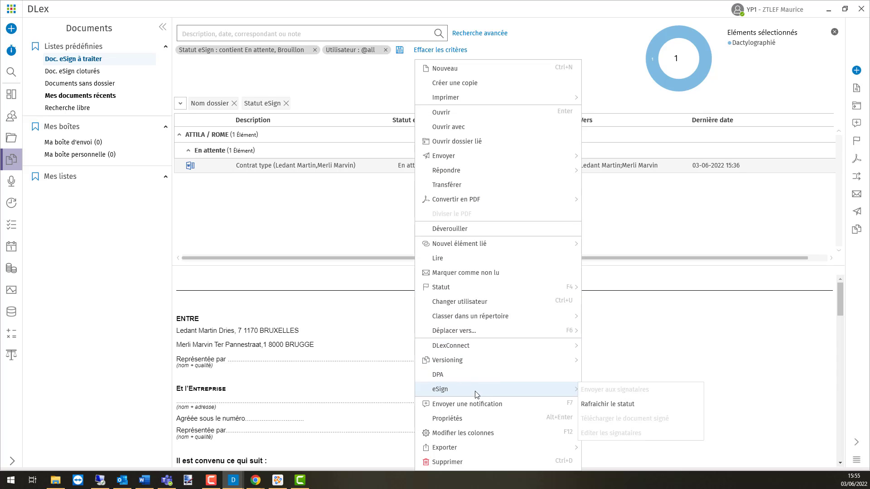
{"action": "left_click", "coordinate": [616, 404]}
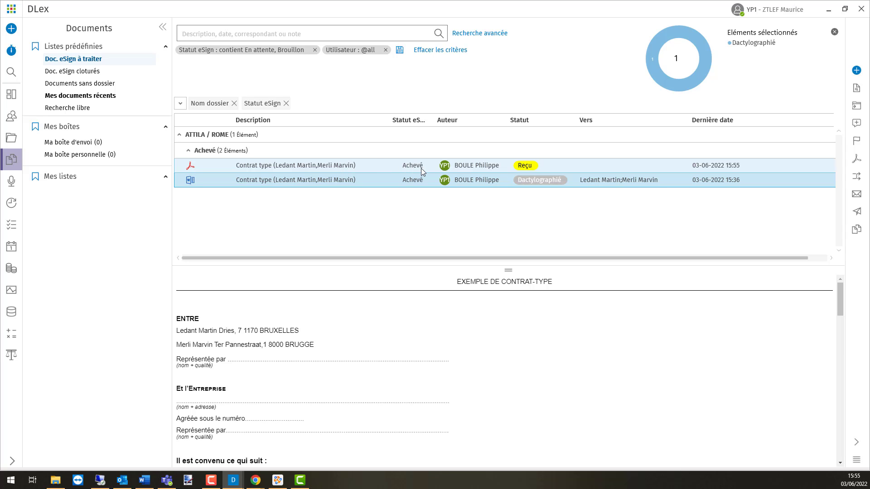
Step: Preview the received PDF version of the contract and go to the two signatures on page 3
{"action": "left_click", "coordinate": [397, 171]}
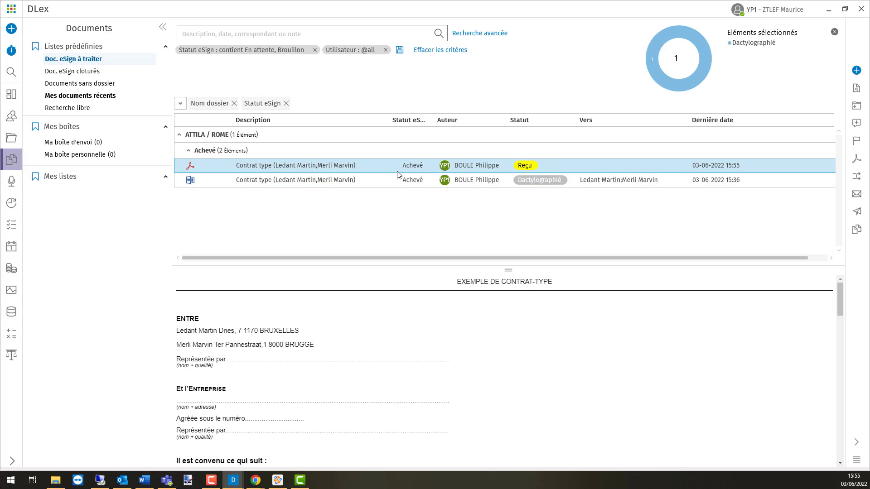
{"action": "scroll", "coordinate": [525, 388], "scroll_direction": "down", "scroll_amount": 20}
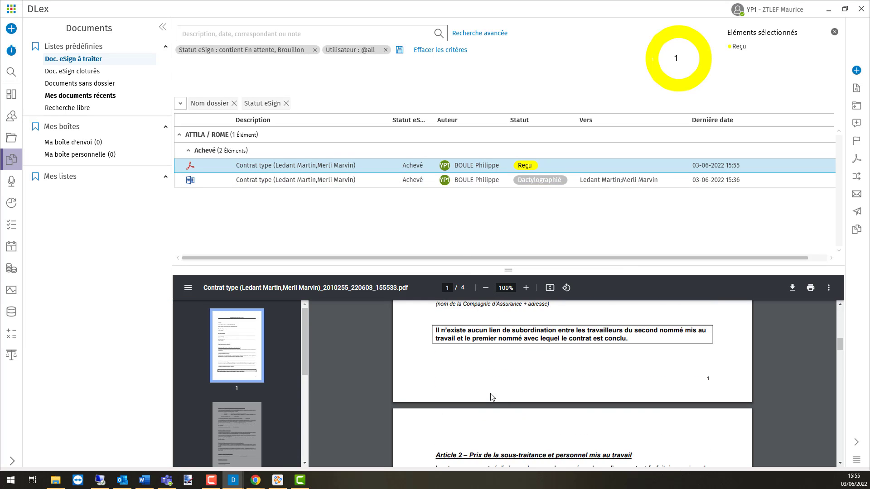
{"action": "scroll", "coordinate": [493, 398], "scroll_direction": "up", "scroll_amount": 8}
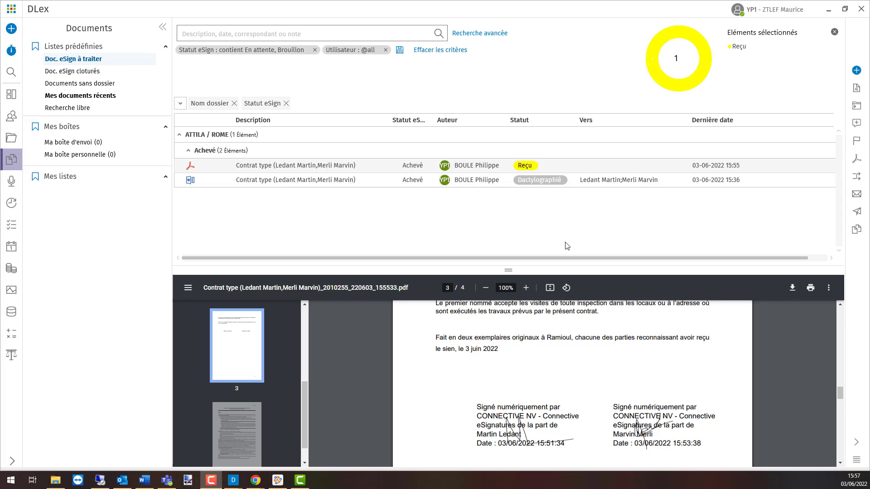
Step: Refresh the list of eSign documents to process, and open the predefined list of closed eSign documents (Doc. eSign cloturés)
{"action": "left_click", "coordinate": [445, 181]}
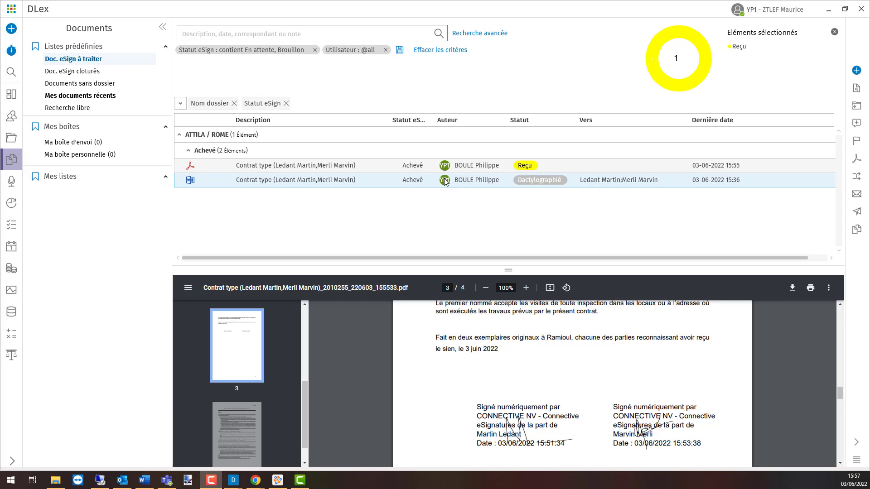
{"action": "left_click", "coordinate": [439, 35]}
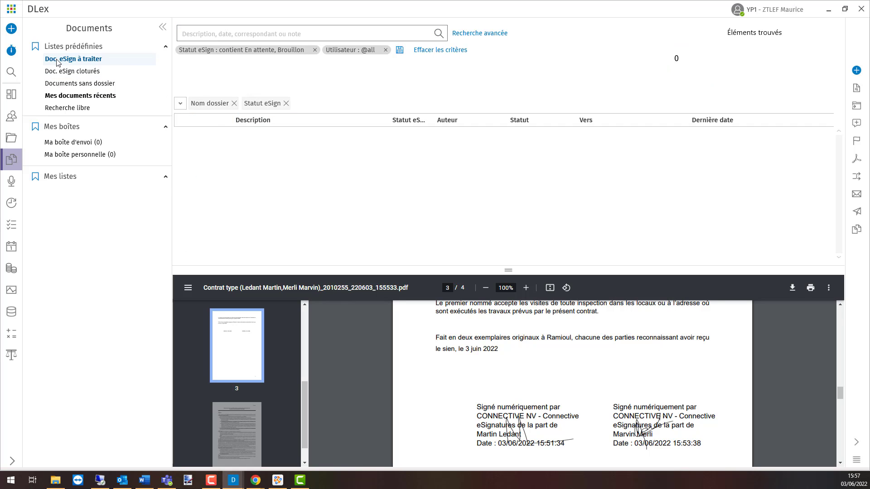
{"action": "left_click", "coordinate": [87, 75]}
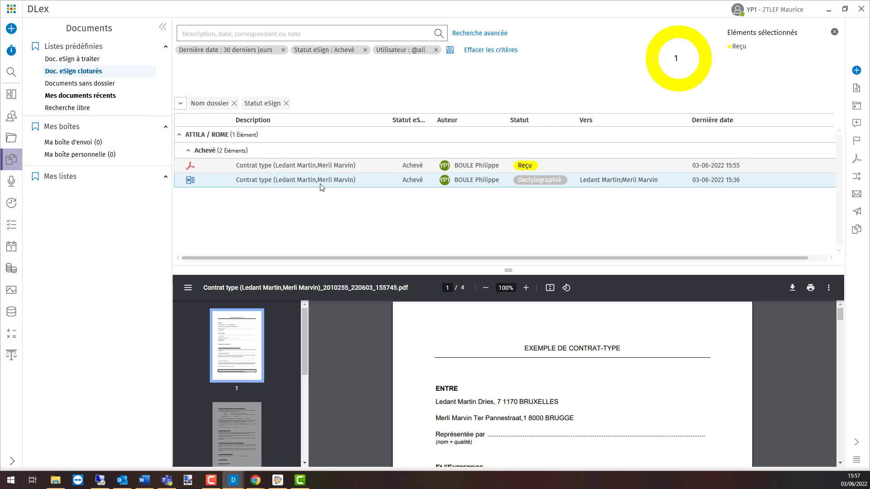